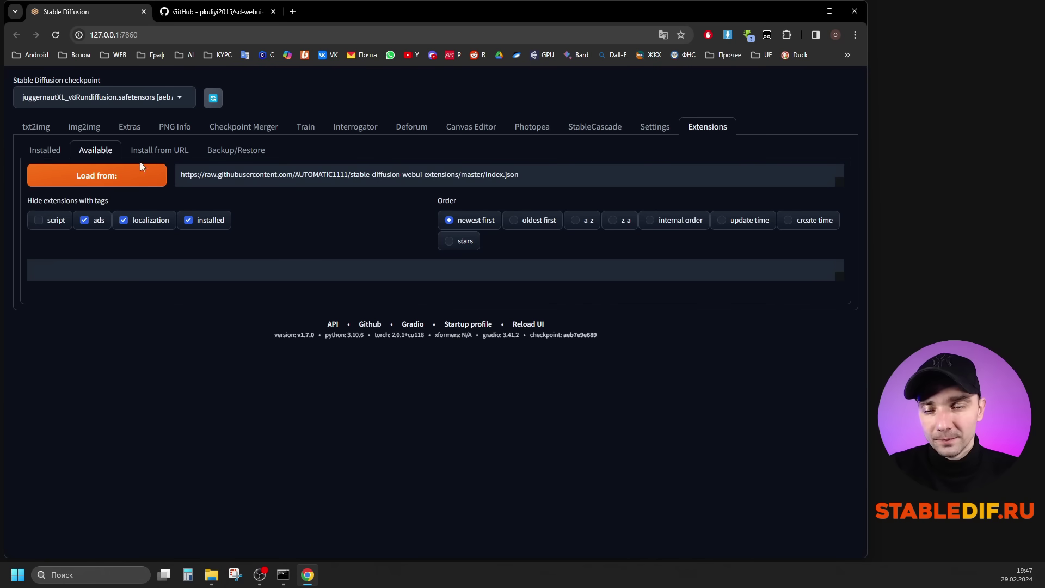
Load the available extensions list, search it for "tiled", and install TiledDiffusion with Tiled VAE
left_click(105, 176)
left_click_drag(59, 291, 24, 292)
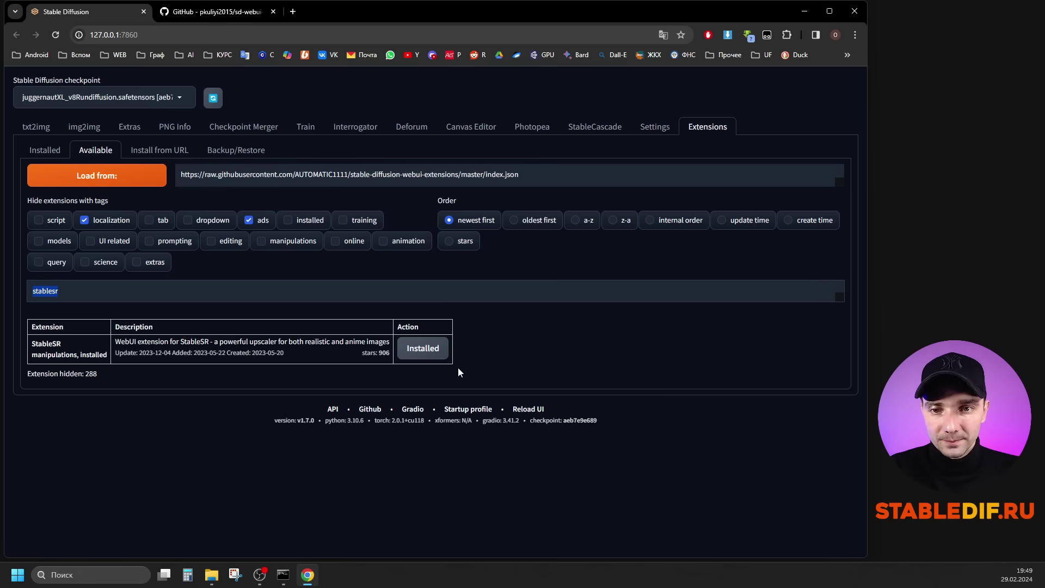
type("tiled")
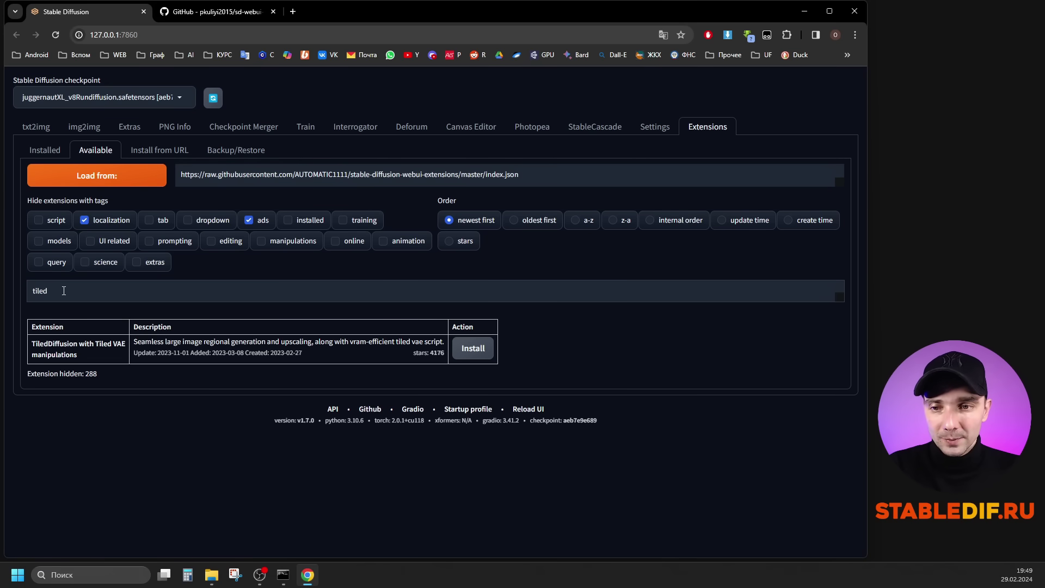
left_click_drag(65, 290, 31, 289)
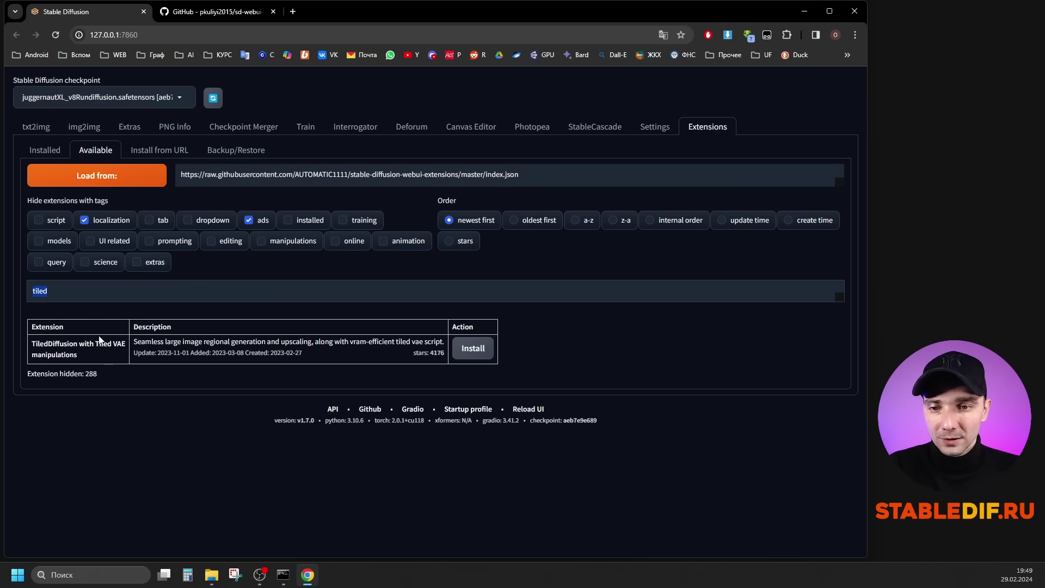
left_click(472, 348)
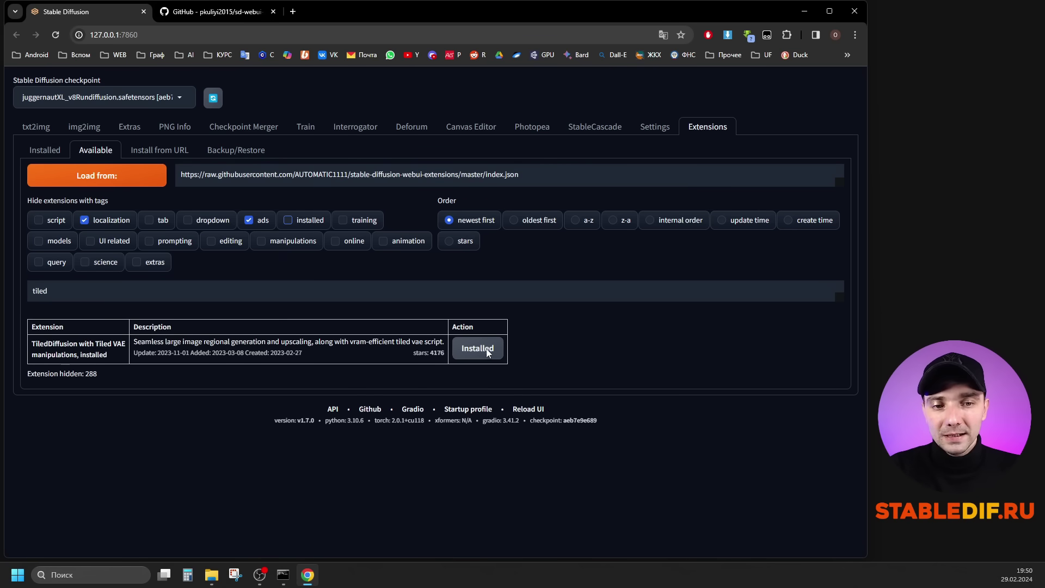
Hide installed extensions in the available list, and apply the extension changes with a UI restart
left_click(288, 220)
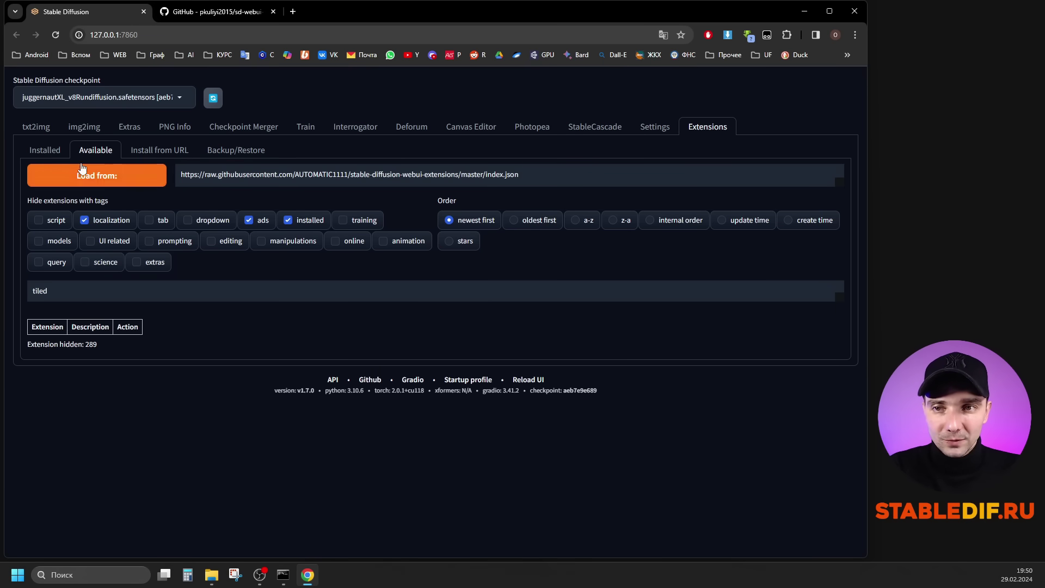
left_click(45, 150)
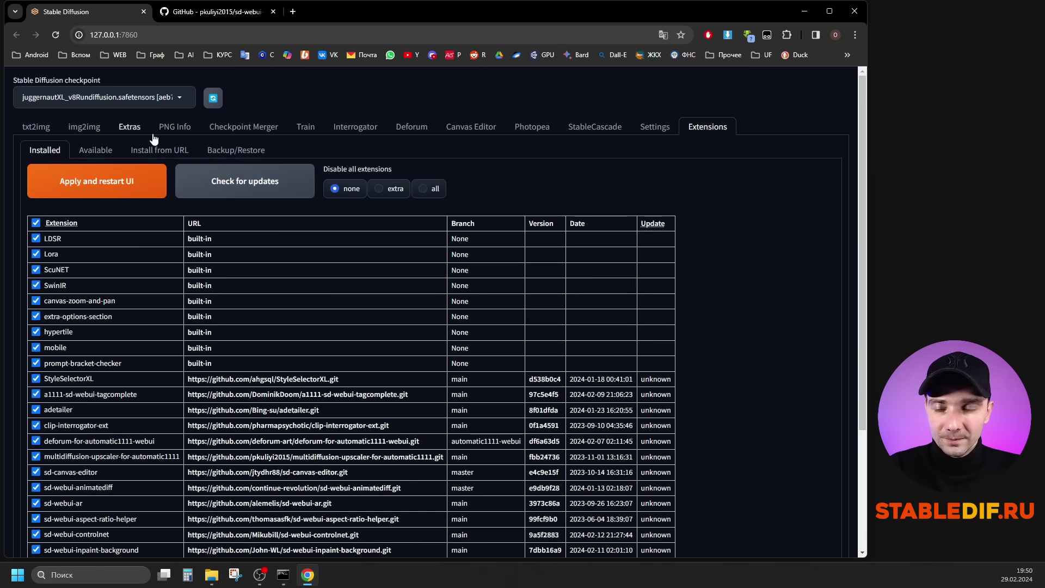
left_click(97, 181)
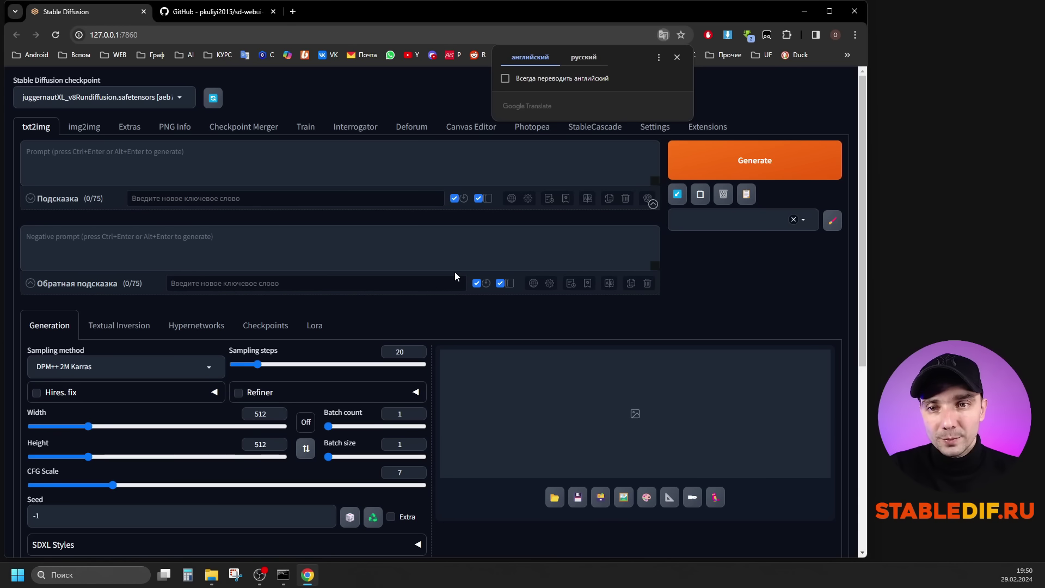
Choose StableSR as the script for img2img generation
left_click(85, 127)
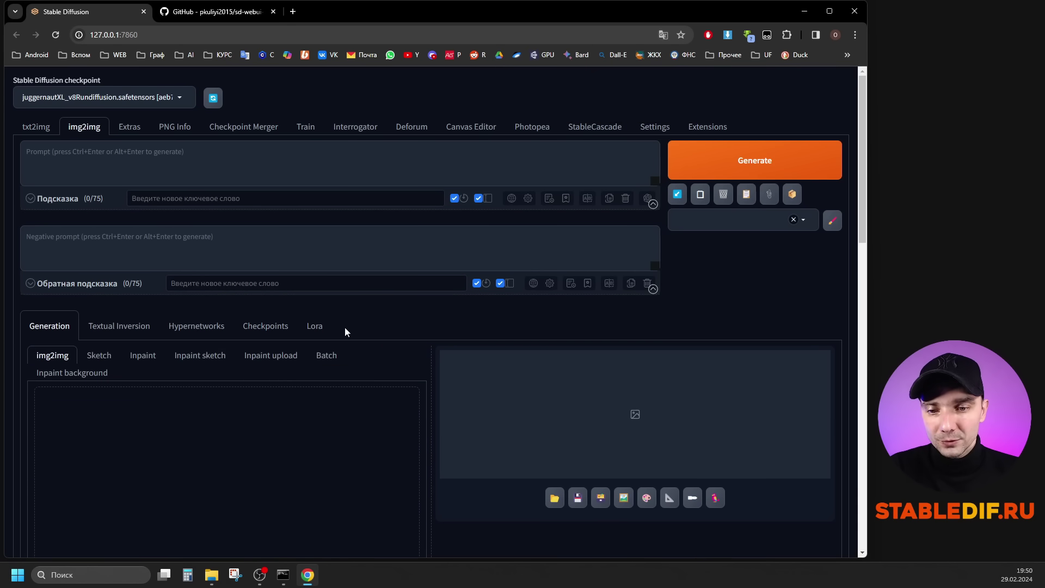
scroll(345, 328, "down", 10)
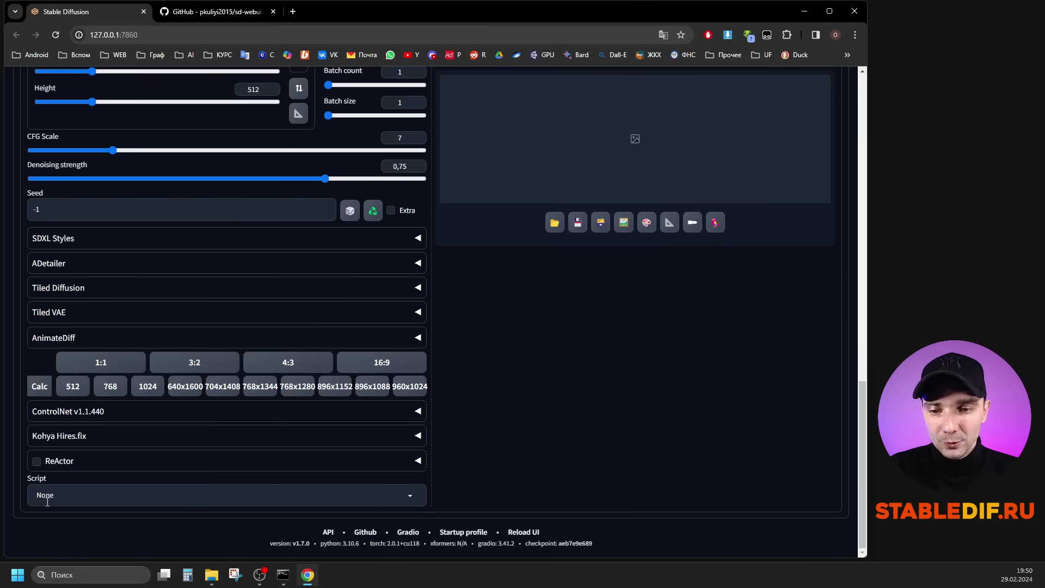
left_click(165, 492)
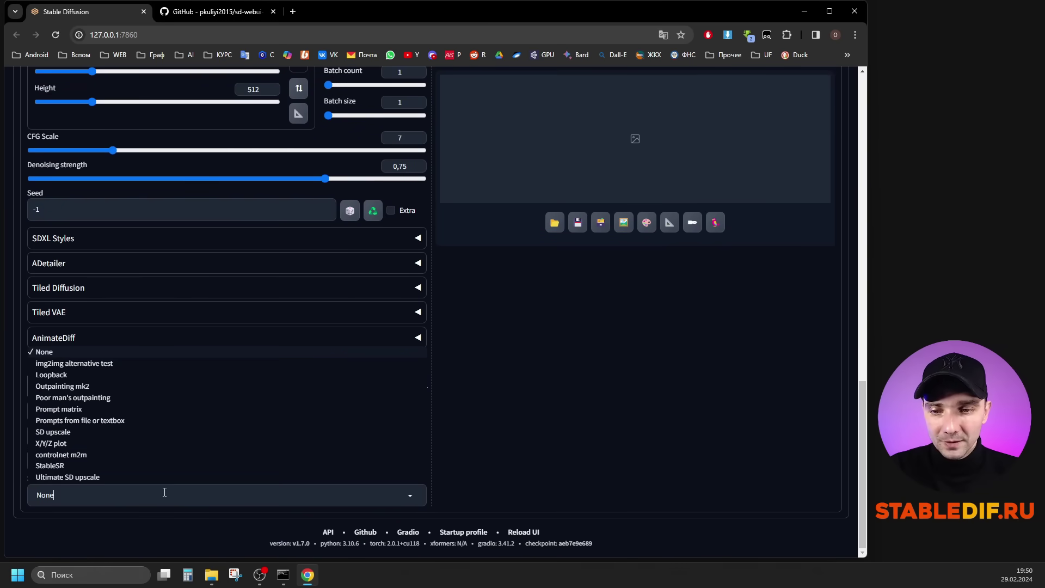
left_click(46, 468)
scroll(106, 471, "down", 2)
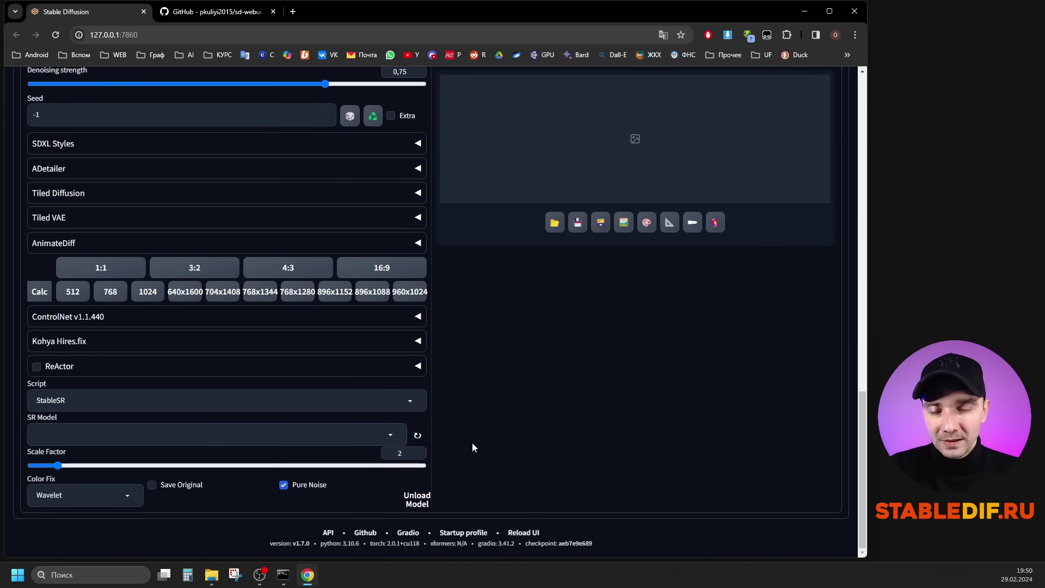
Examine the sd-webui-stablesr README on GitHub for the SD2.1 768 and SD2.1 512 component download instructions
left_click(231, 15)
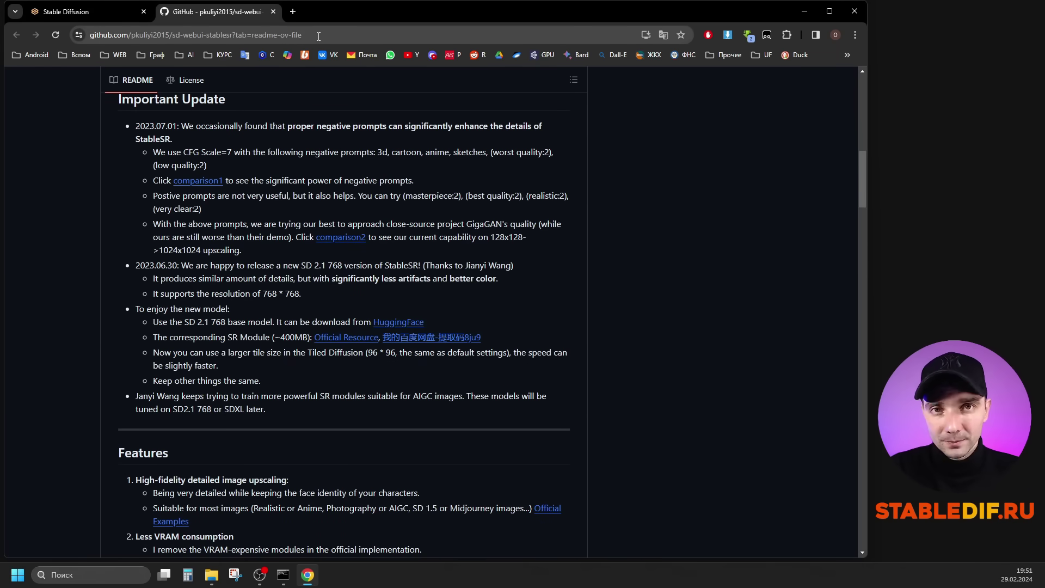
scroll(448, 181, "up", 15)
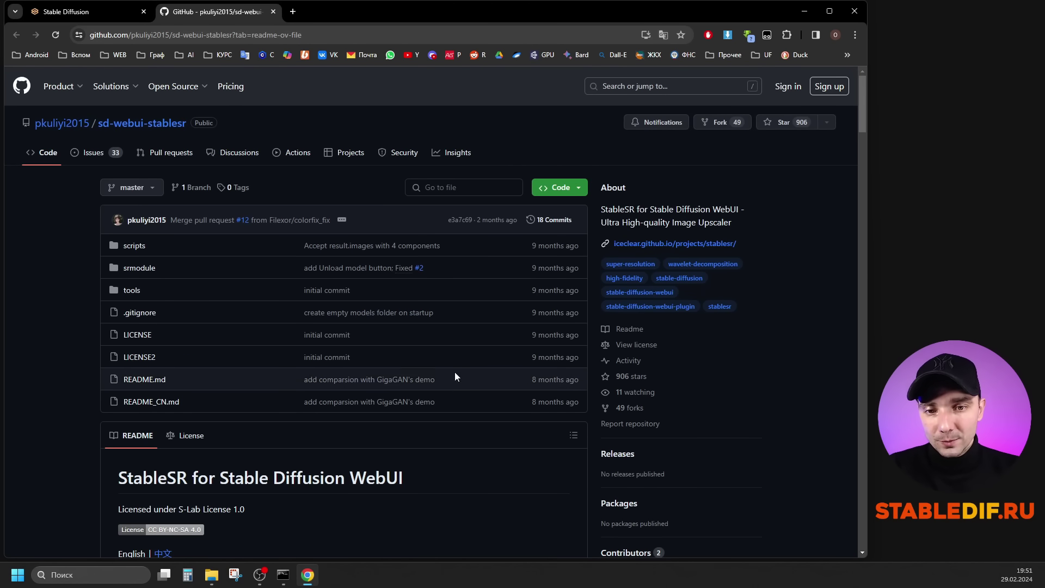
scroll(455, 357, "down", 8)
scroll(456, 360, "down", 15)
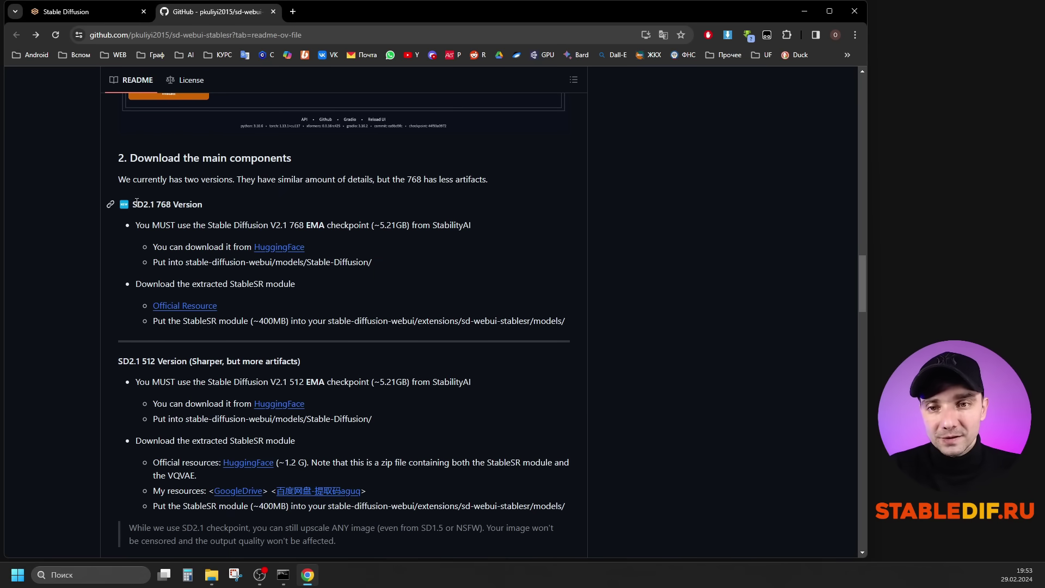
left_click_drag(134, 204, 212, 212)
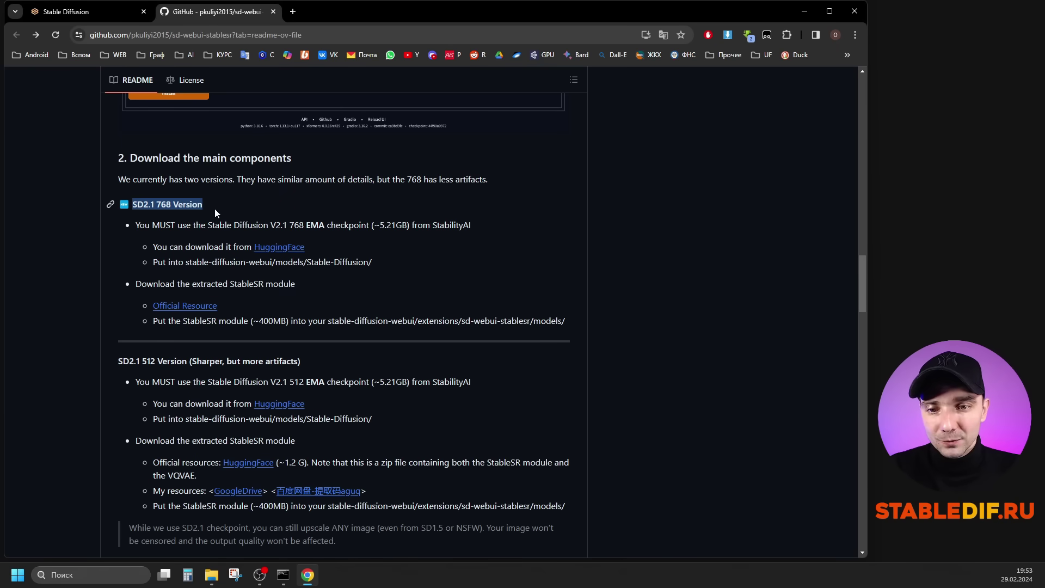
left_click_drag(142, 360, 157, 360)
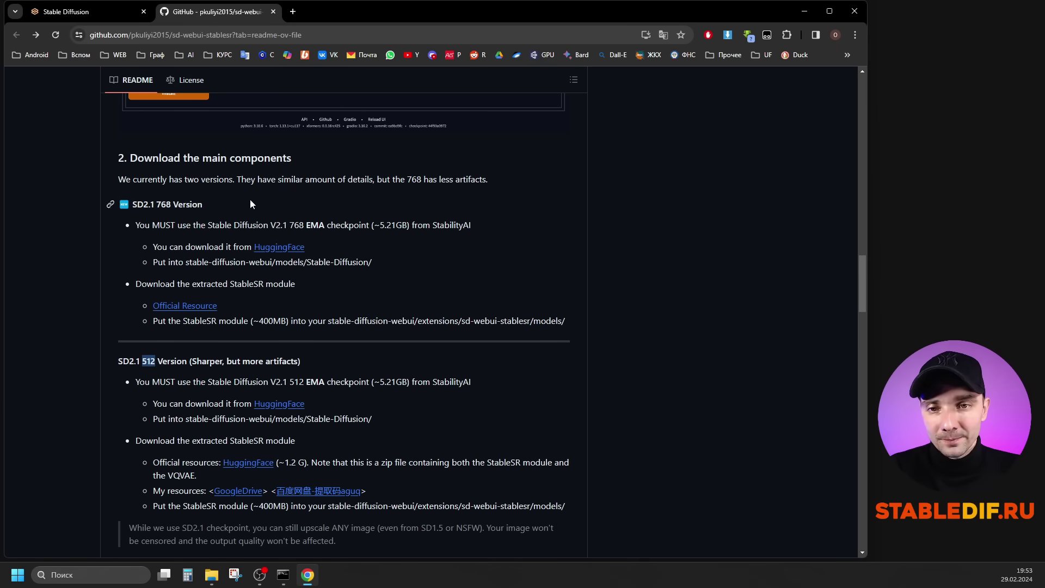
left_click_drag(130, 203, 516, 316)
left_click(457, 257)
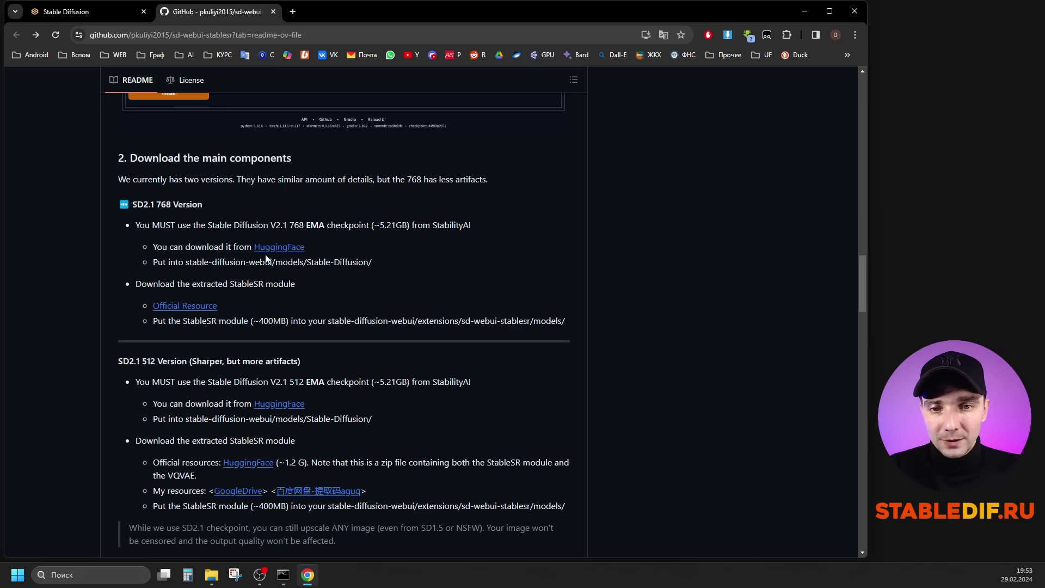
Open the HuggingFace page linked for the SD2.1 768 checkpoint, review its repository files, and close the page
right_click(284, 252)
left_click(321, 258)
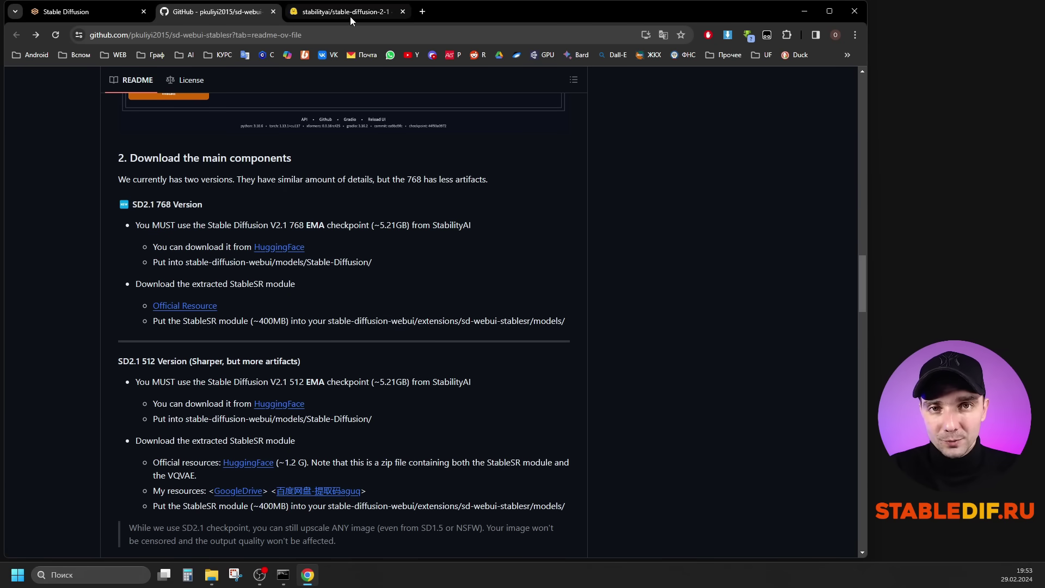
left_click(351, 17)
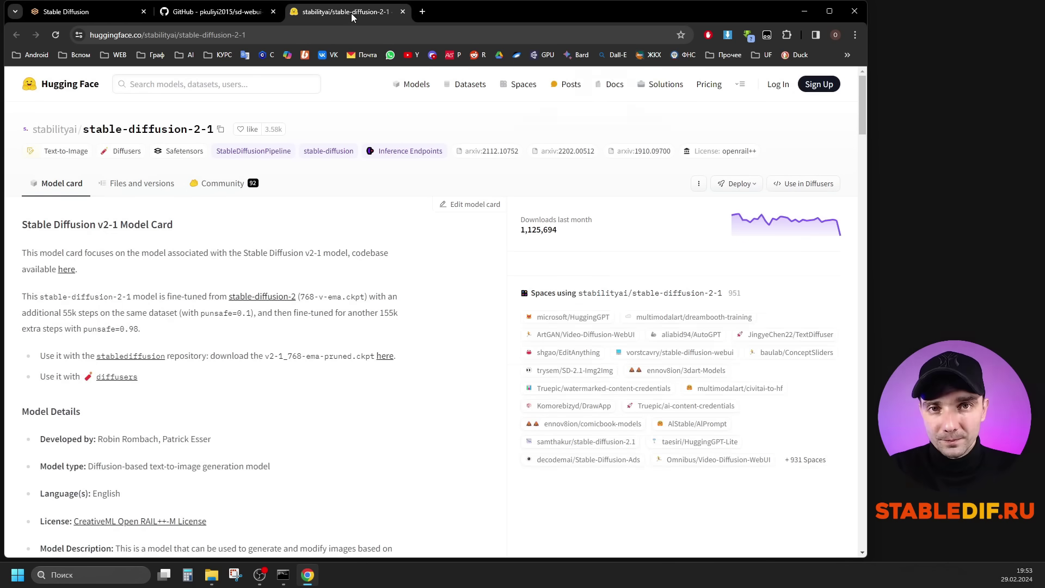
left_click(143, 186)
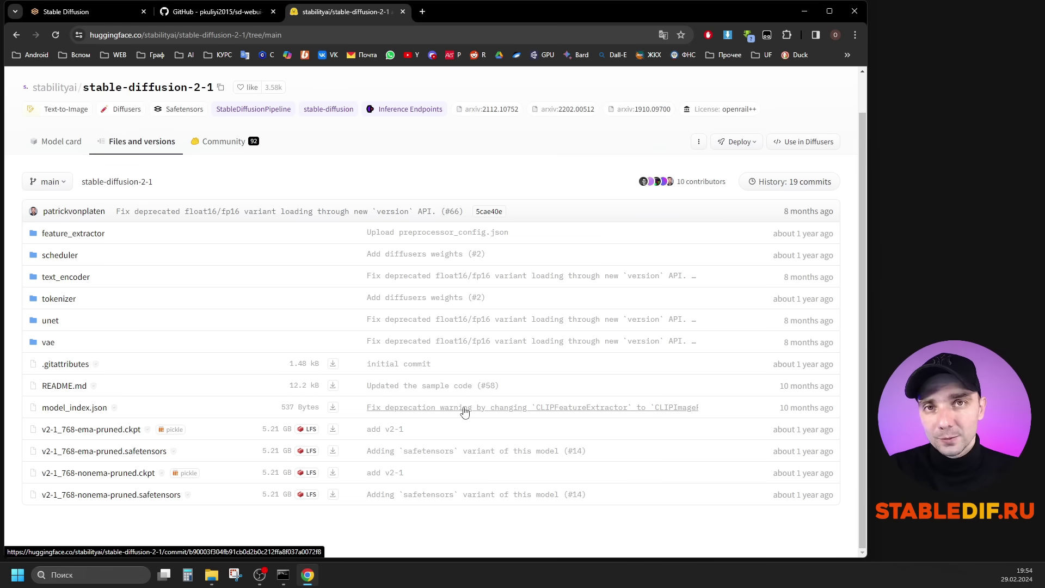
key("ctrl+w")
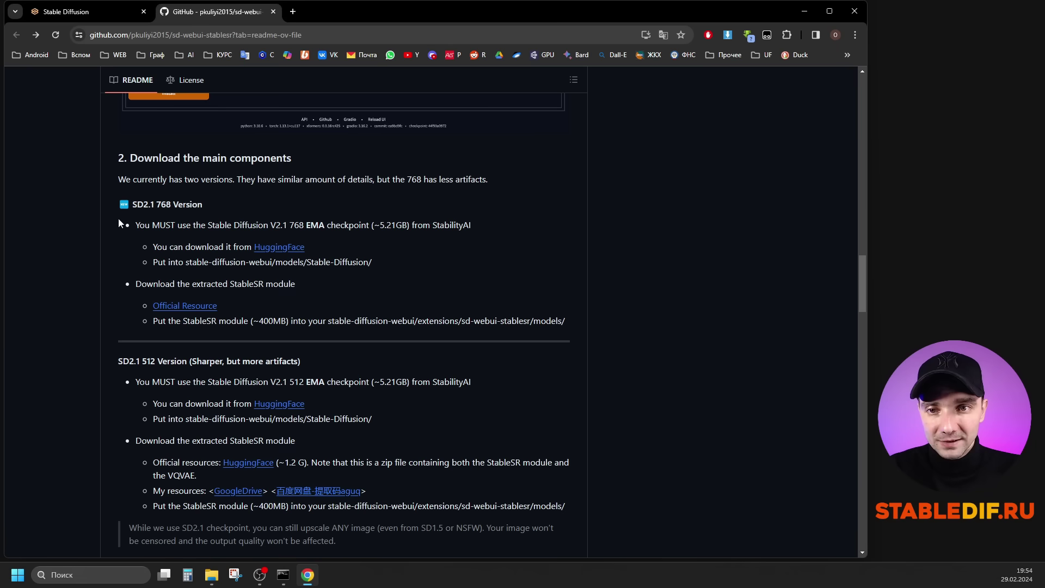
Download the StableSR module webui_768v_139.ckpt from the official Iceclear/StableSR repository
left_click(202, 308)
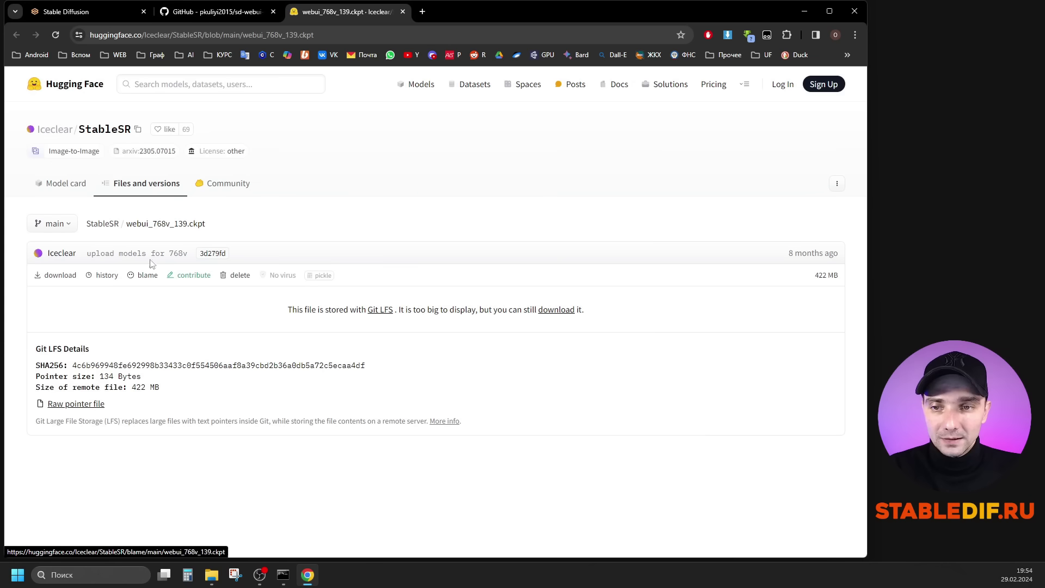
left_click(152, 189)
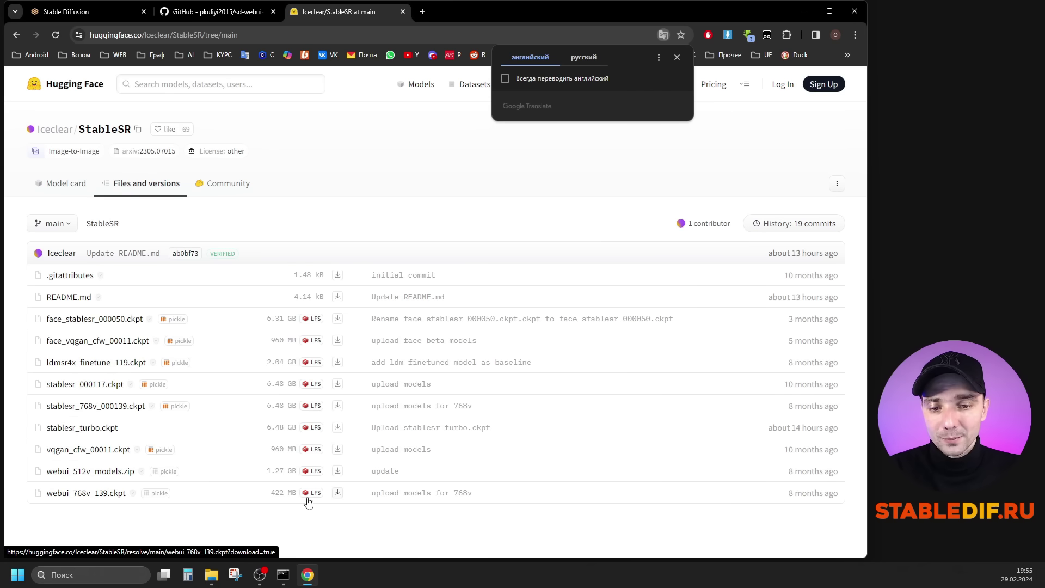
left_click(337, 492)
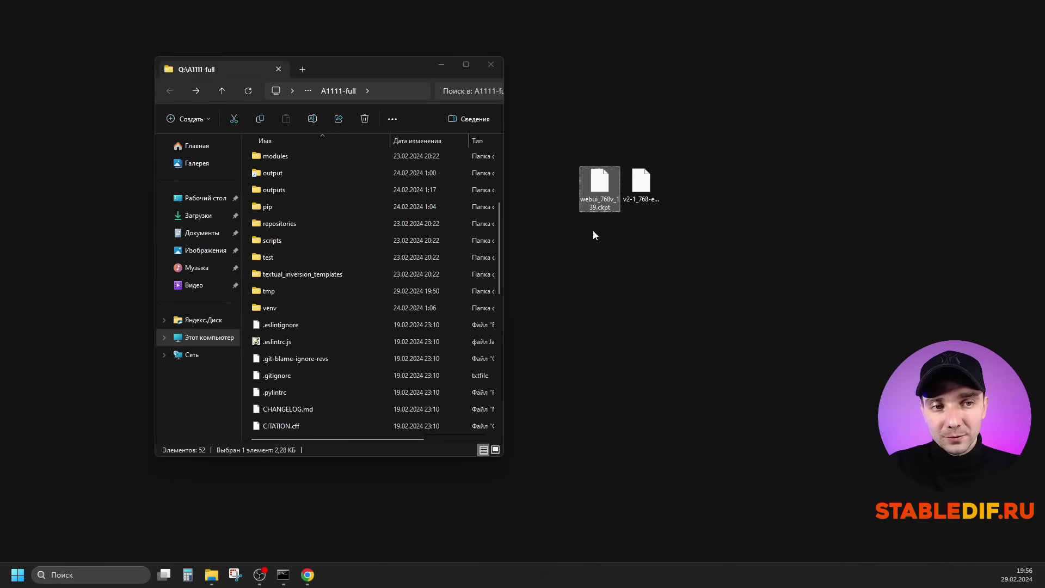
Move v2-1_768-ema-pruned.safetensors from the desktop into the Stable-diffusion folder under A1111-full's models
left_click(602, 183)
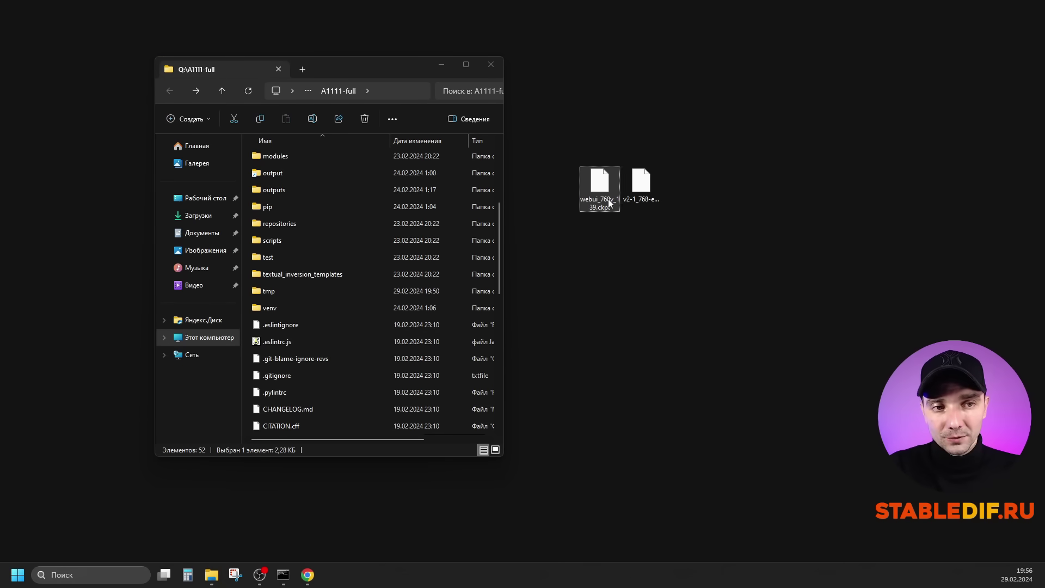
scroll(398, 285, "up", 2)
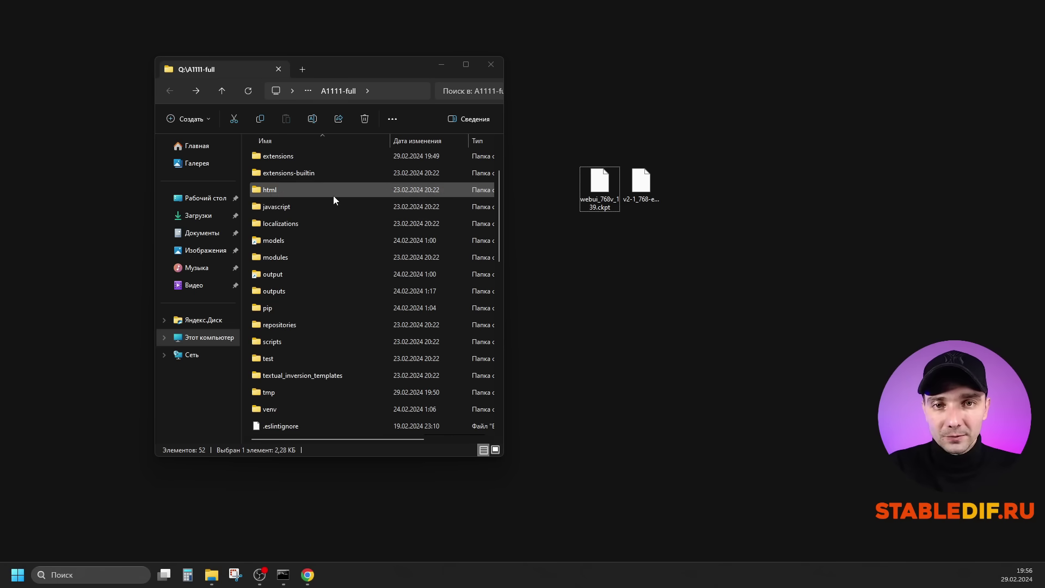
double_click(281, 241)
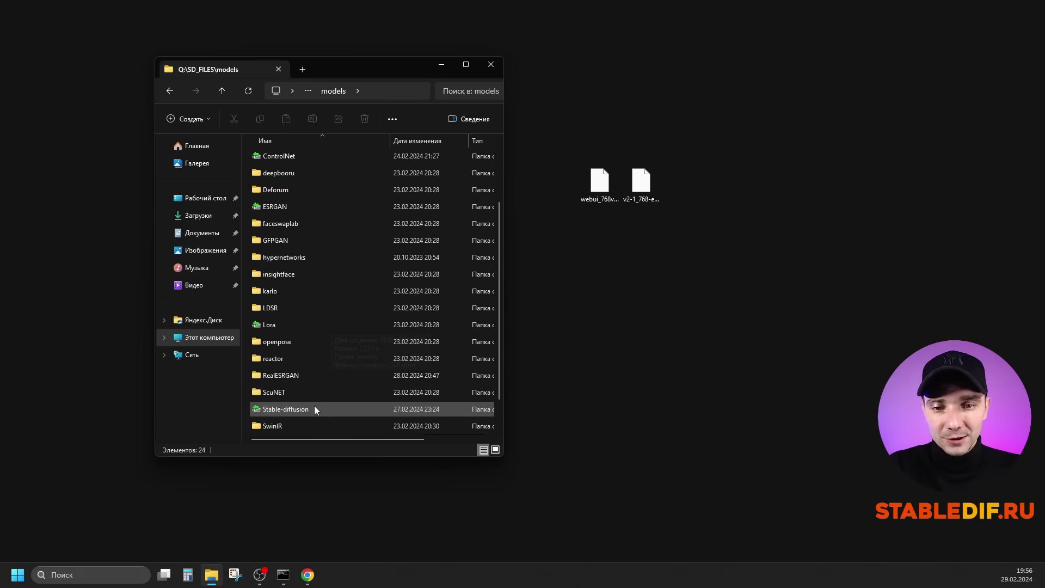
double_click(295, 407)
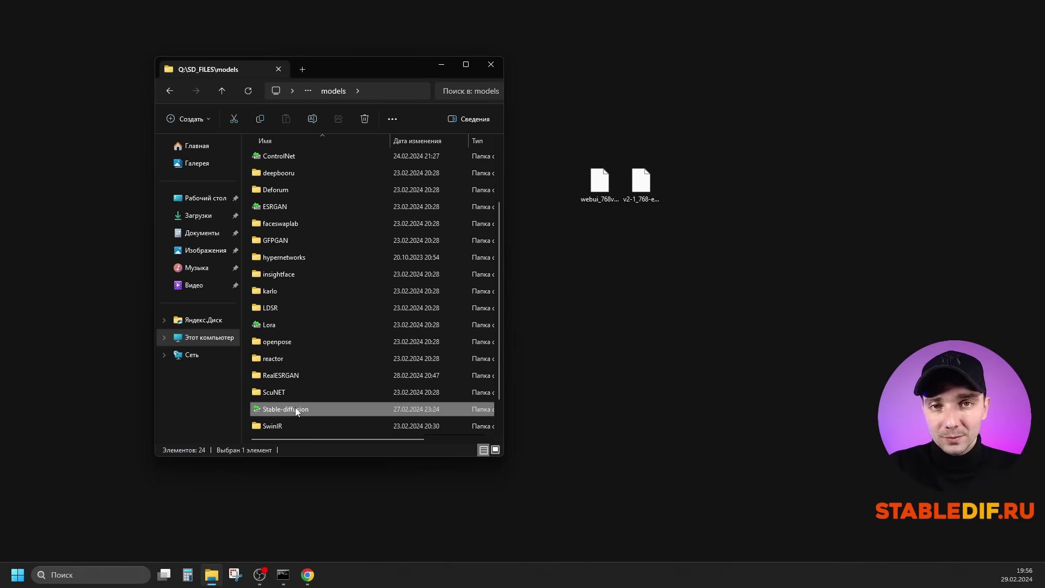
left_click(636, 207)
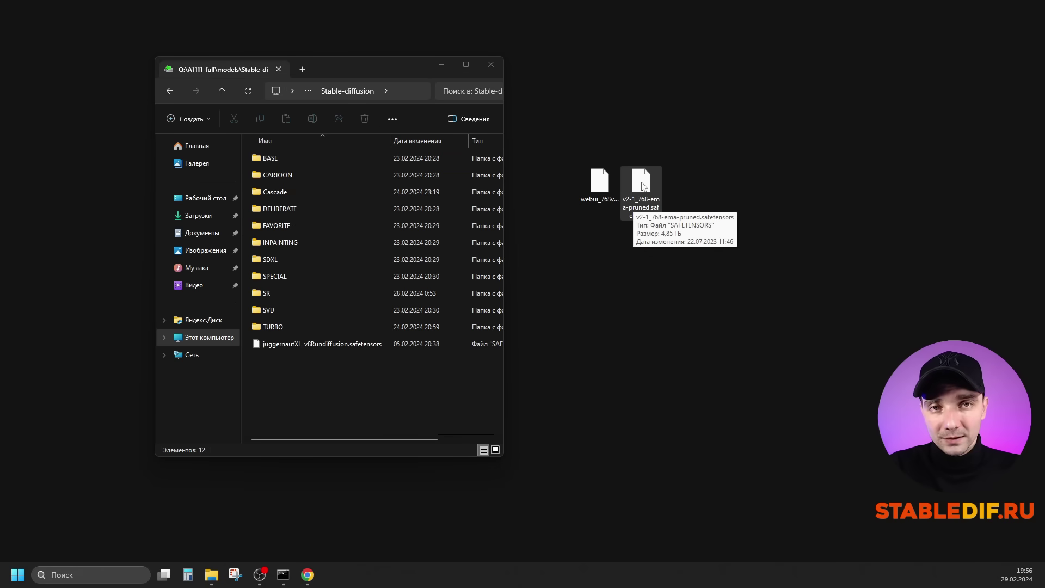
left_click_drag(640, 185, 312, 402)
Move webui_768v_139.ckpt from the desktop into the models folder of the sd-webui-stablesr extension under A1111-full and check the module files there
left_click(221, 90)
left_click(221, 89)
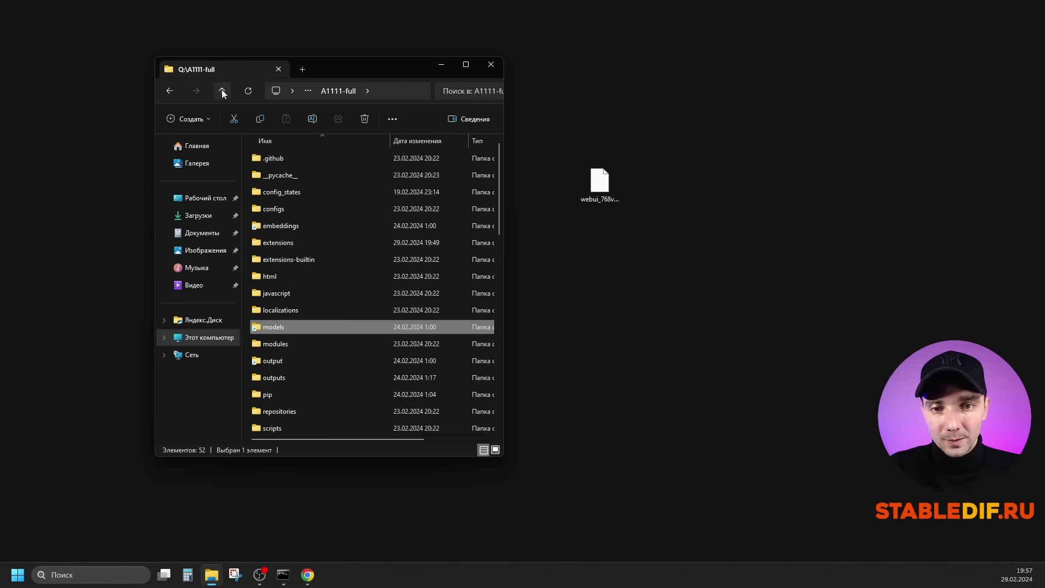
double_click(289, 243)
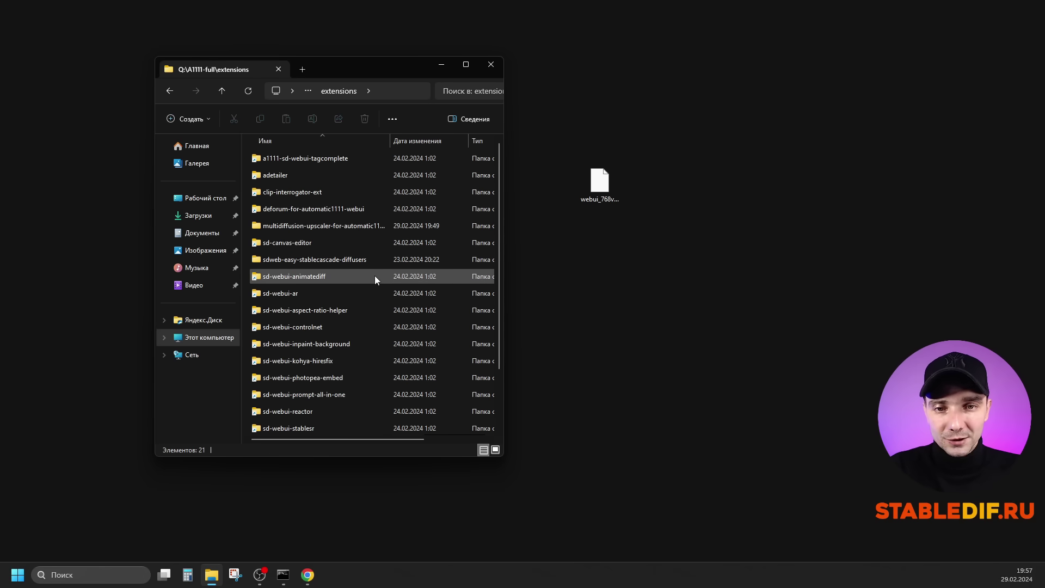
scroll(369, 264, "down", 2)
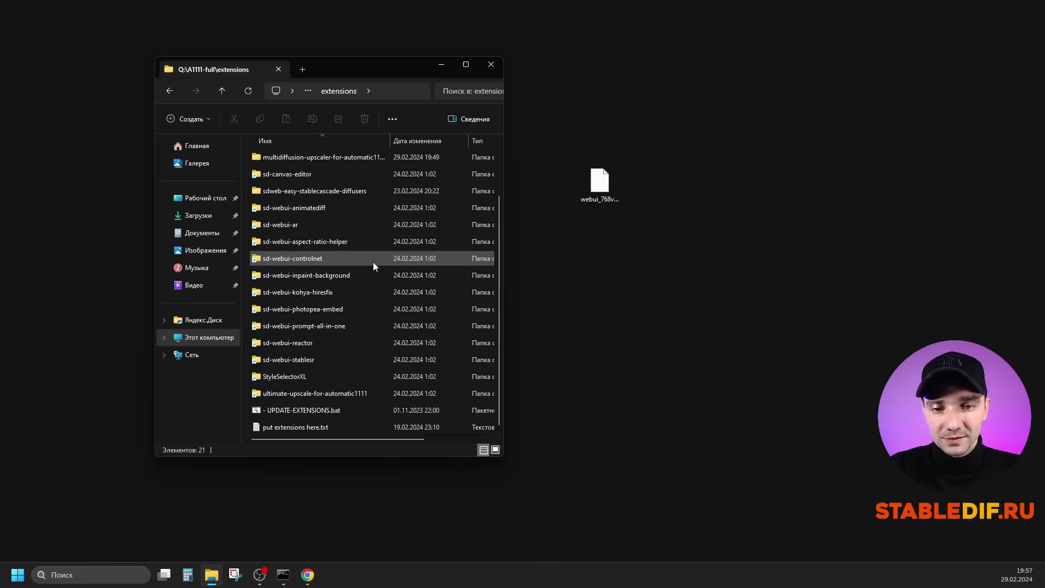
left_click(311, 362)
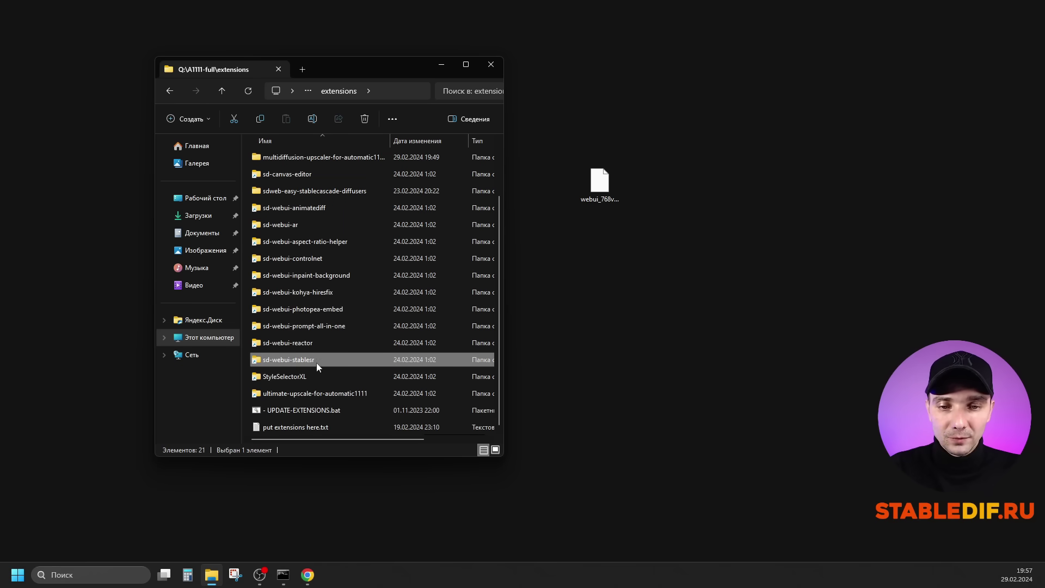
double_click(319, 358)
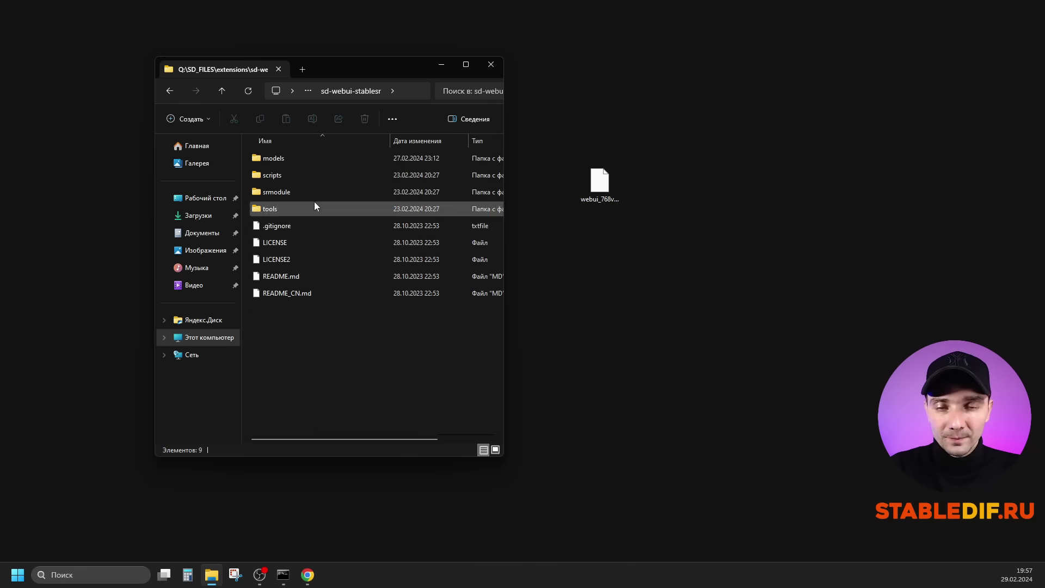
double_click(275, 160)
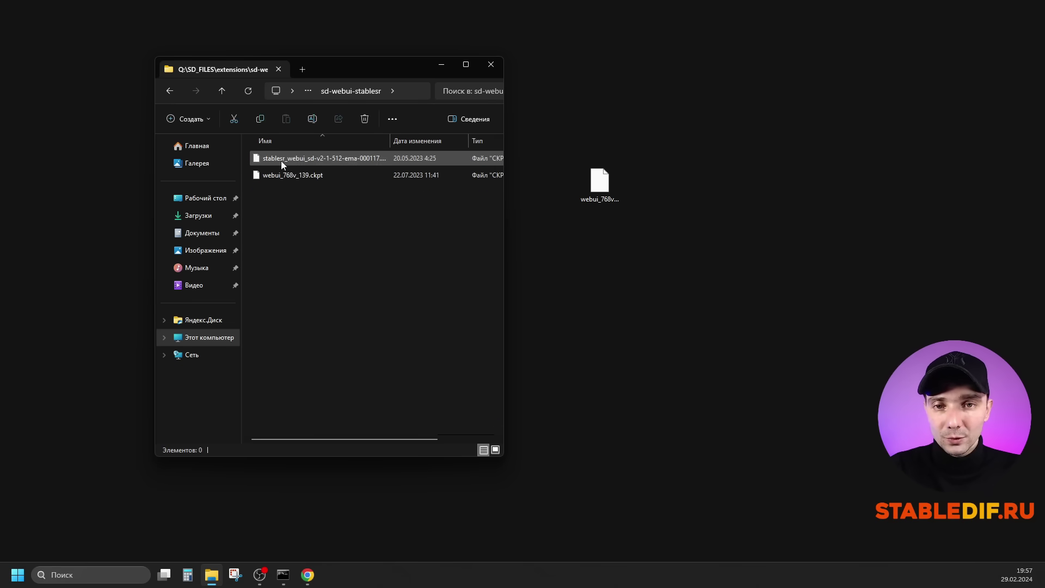
left_click_drag(604, 185, 361, 248)
left_click(335, 160)
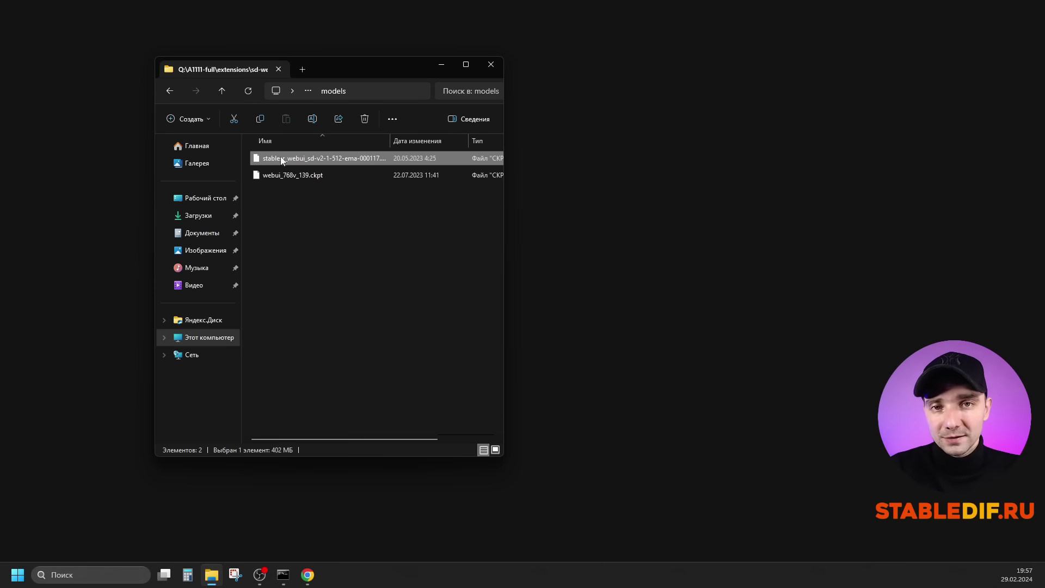
left_click(300, 179)
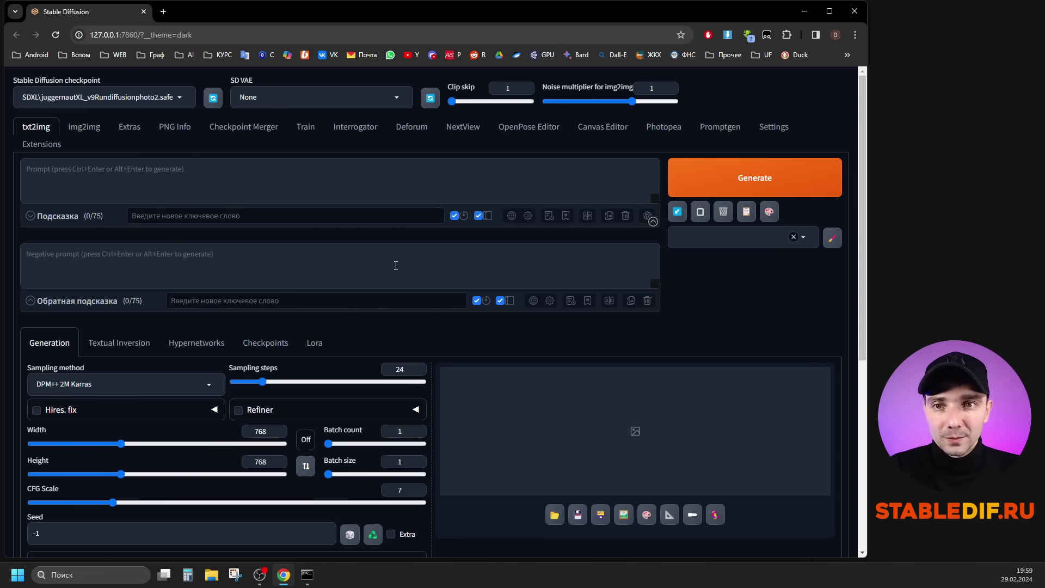
Switch to img2img and load the v2-1_768-ema-pruned.safetensors checkpoint
left_click(84, 131)
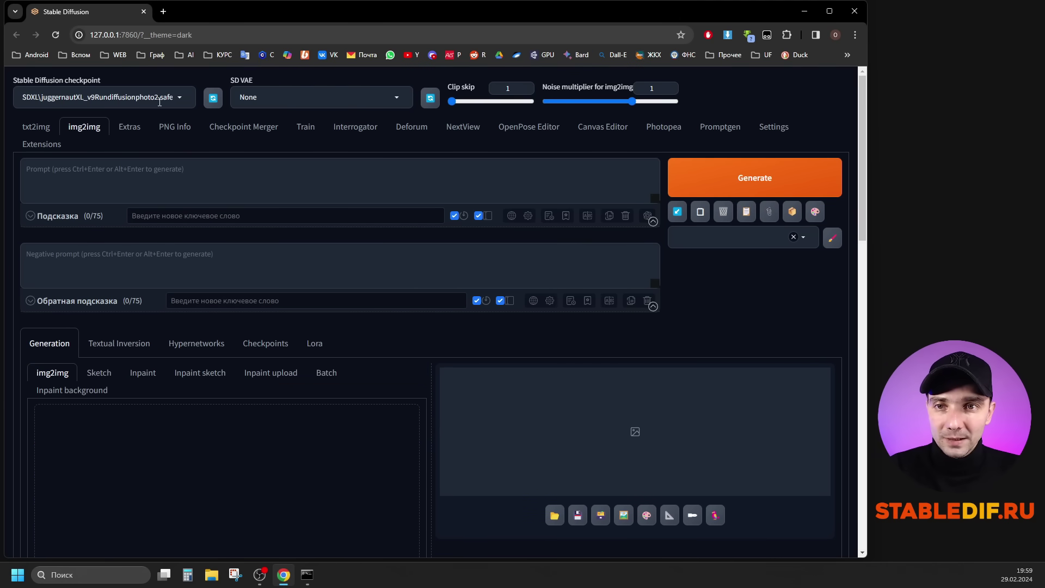
left_click(181, 102)
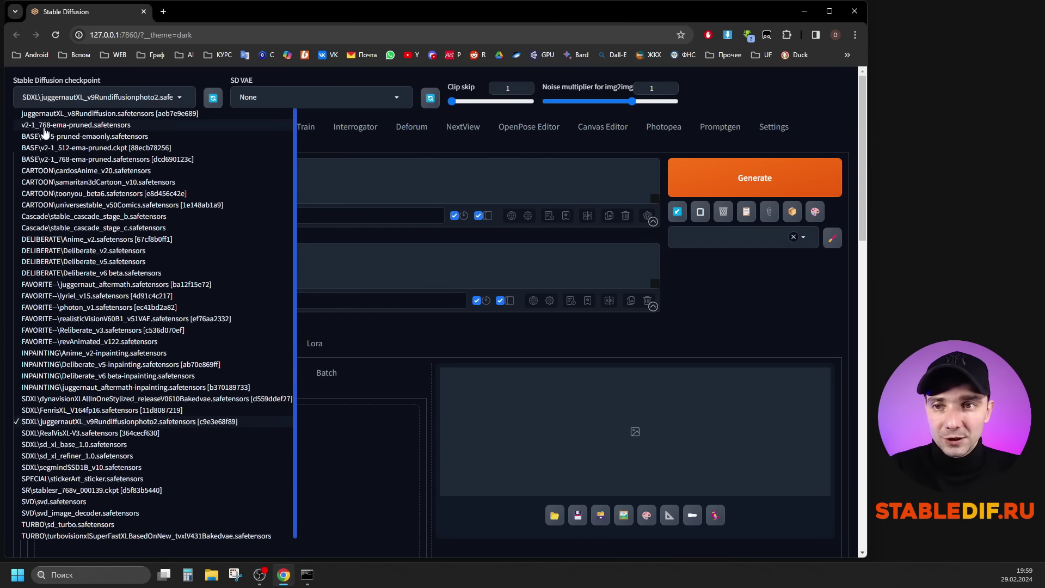
left_click(82, 126)
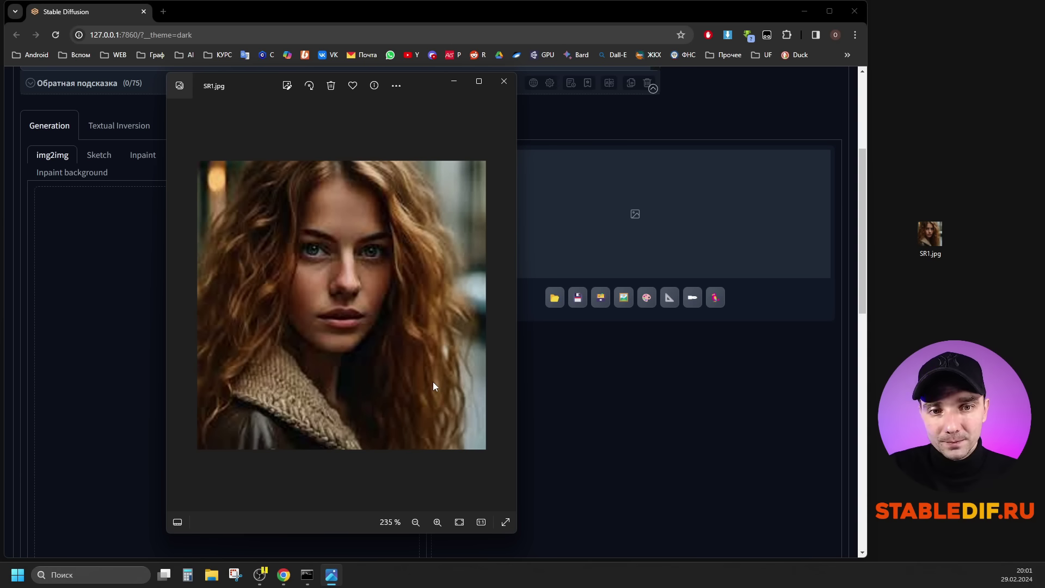
Switch to Photoshop and apply the JPEG artifact removal Neural Filter to SR1.jpg at medium intensity on the current layer
scroll(433, 386, "up", 1)
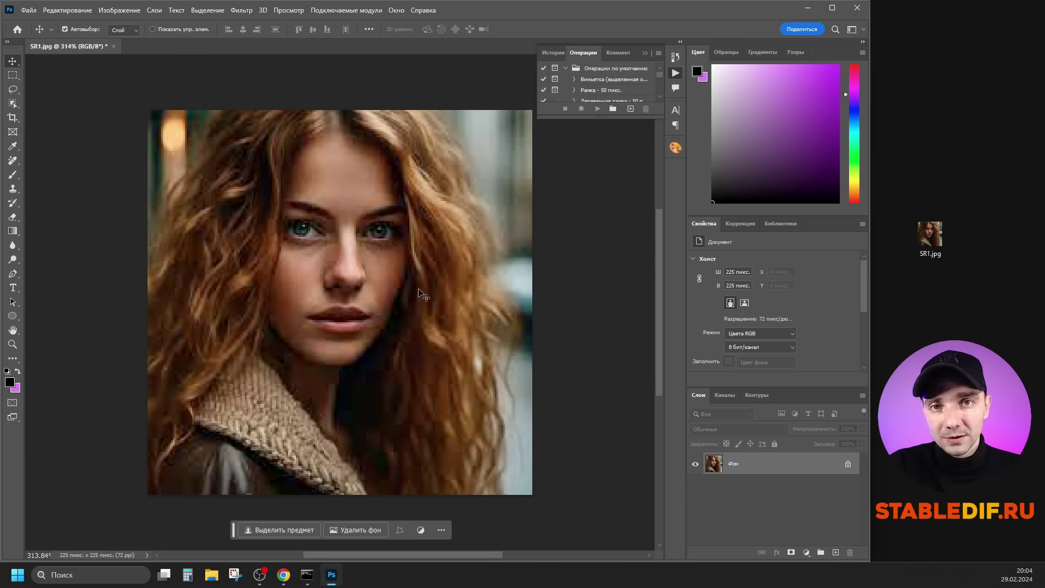
left_click(245, 13)
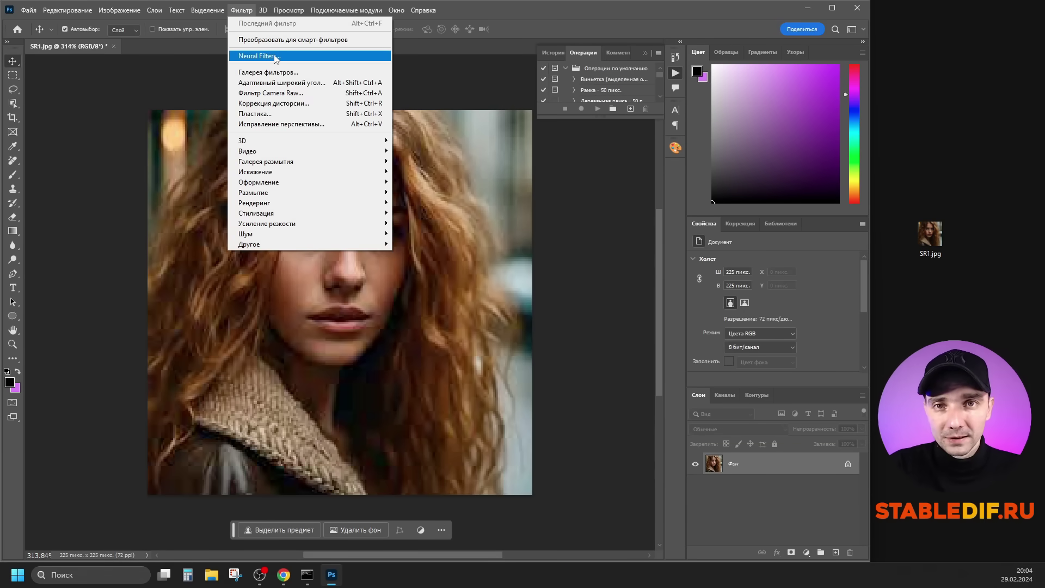
left_click(274, 55)
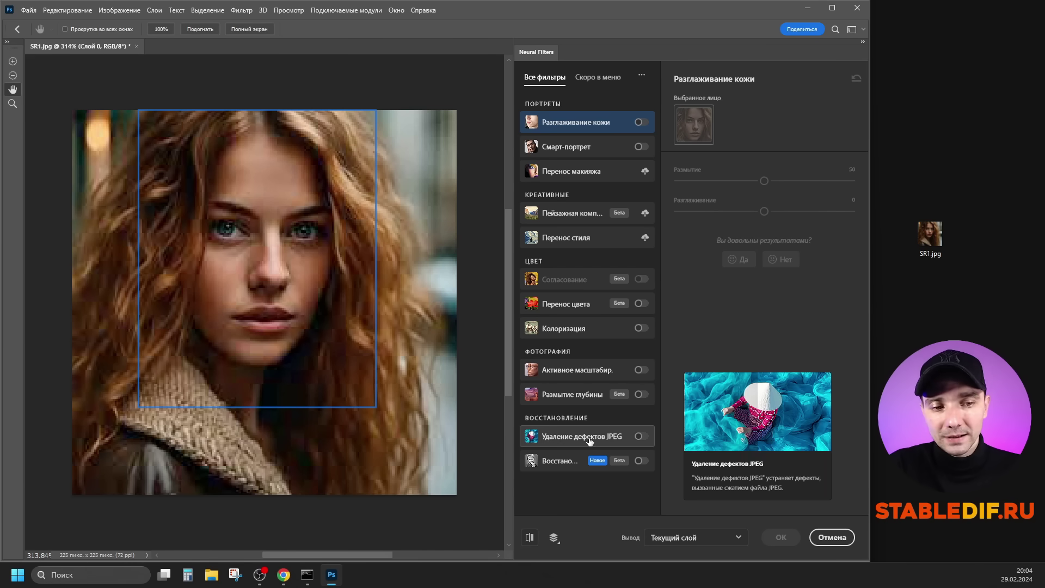
left_click(641, 436)
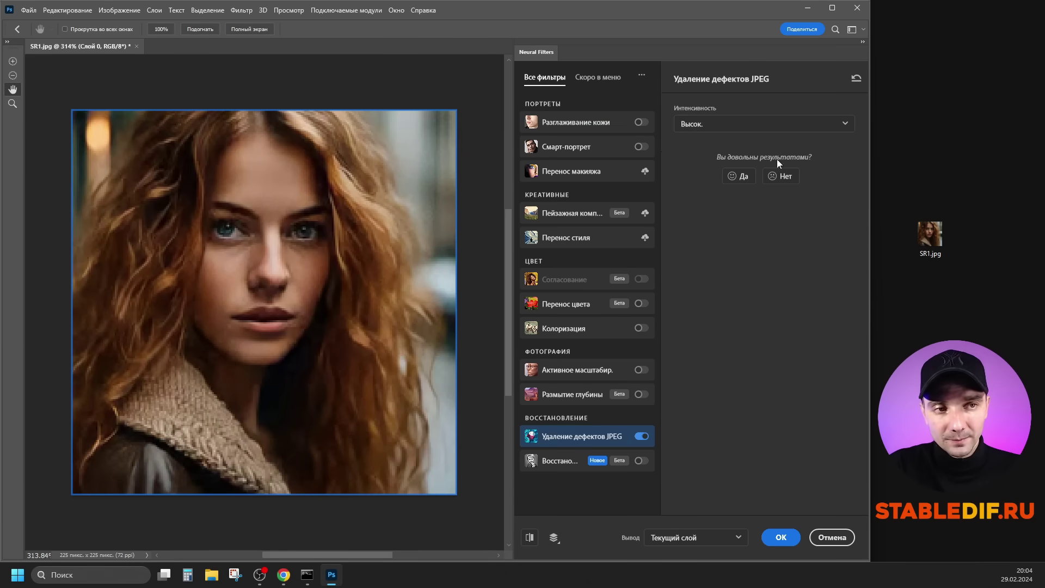
left_click(724, 124)
left_click(714, 162)
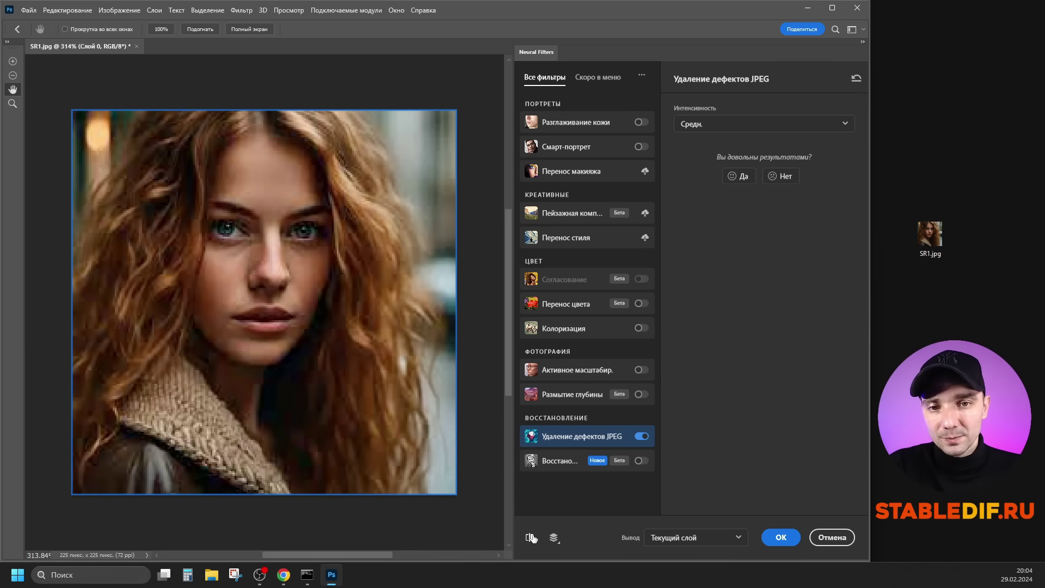
left_click(786, 537)
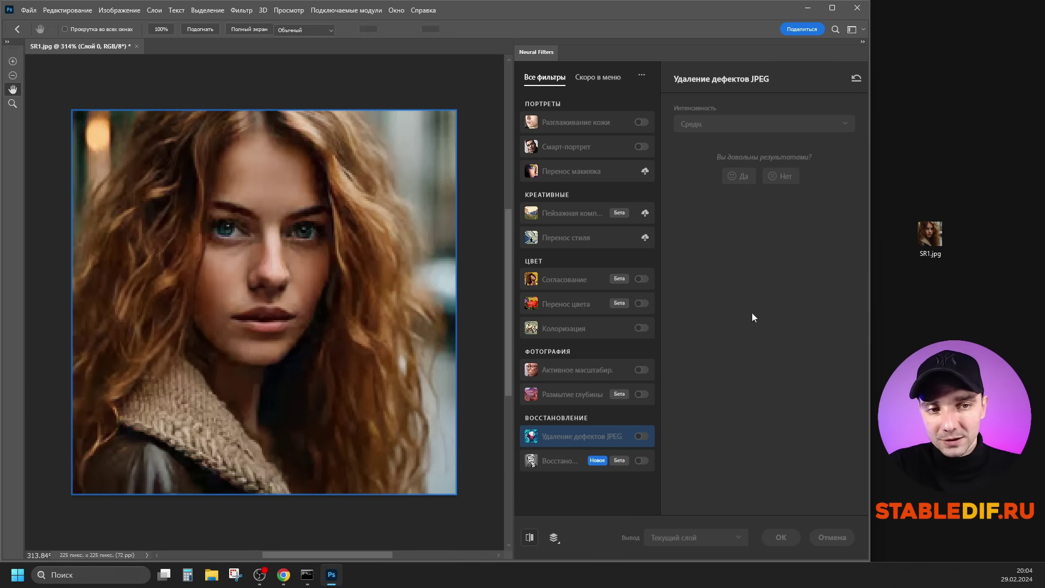
Save the cleaned SR1.jpg for web as a JPEG at quality 100 and close its preview in the image viewer
key("ctrl+alt+shift+s")
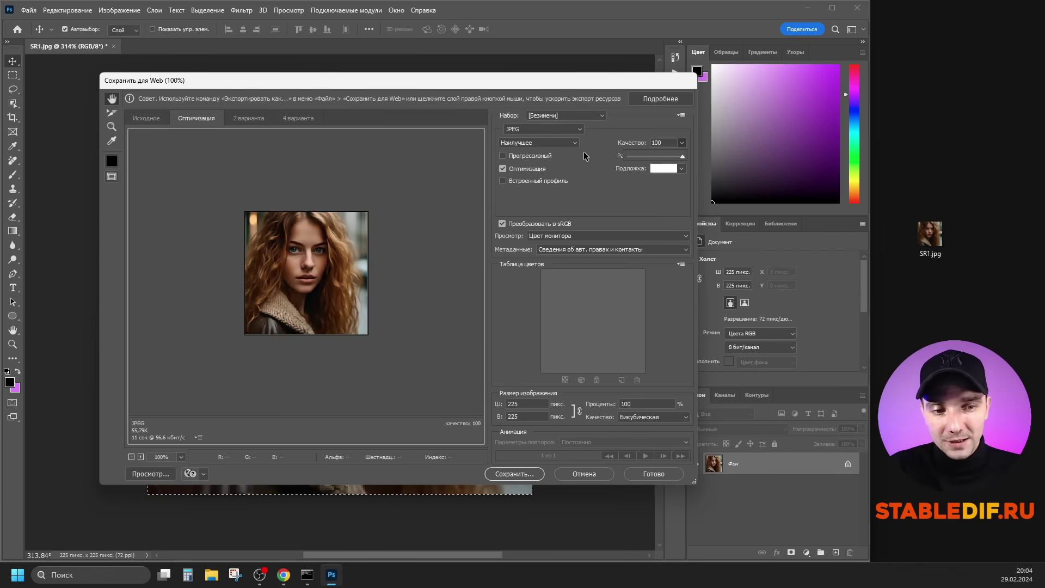
left_click(523, 477)
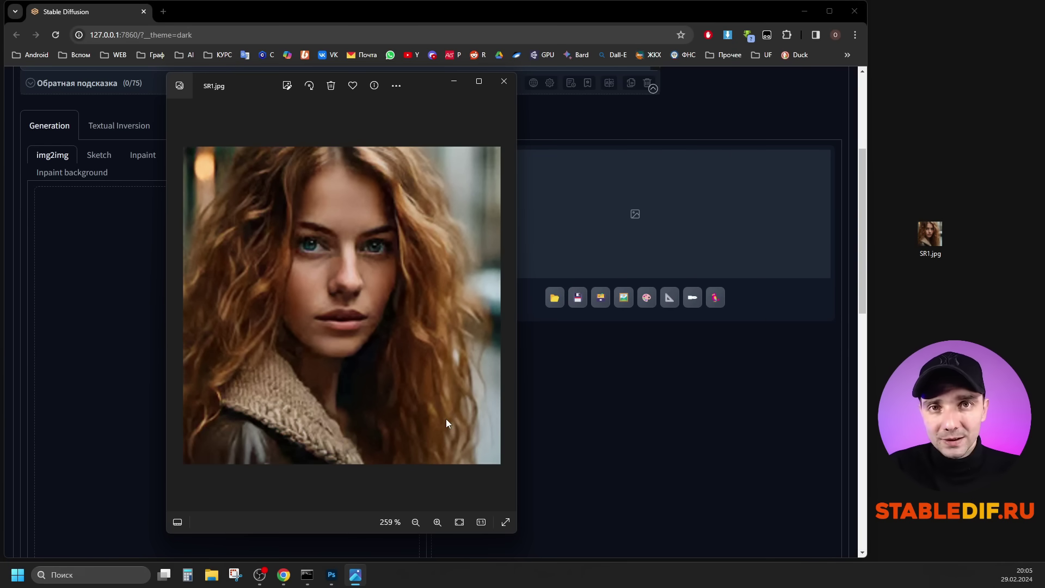
left_click(504, 81)
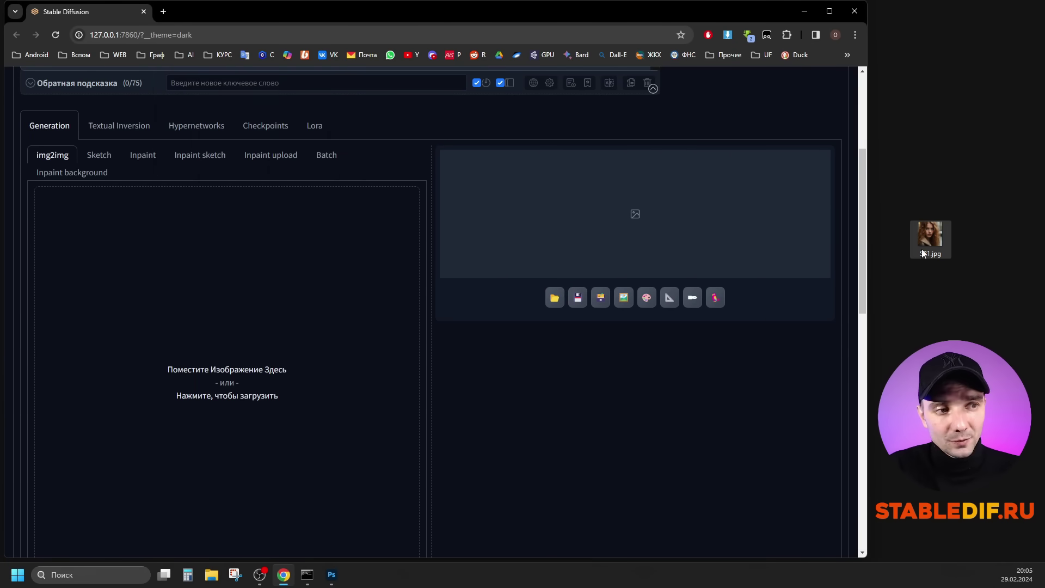
Load SR1.jpg from the desktop as the img2img source image and highlight the negative prompt's text
left_click_drag(912, 233, 250, 297)
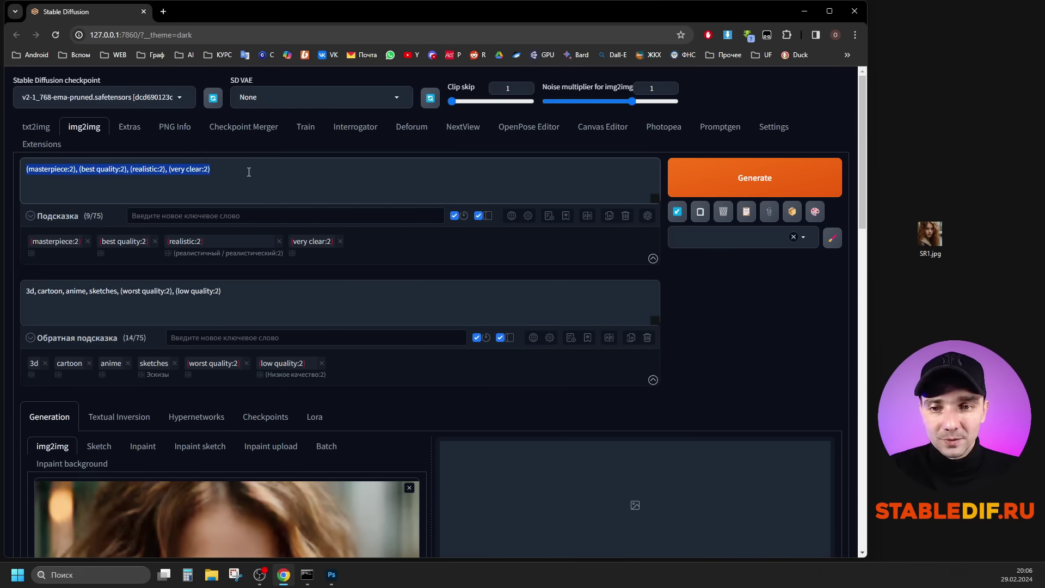
left_click(273, 294)
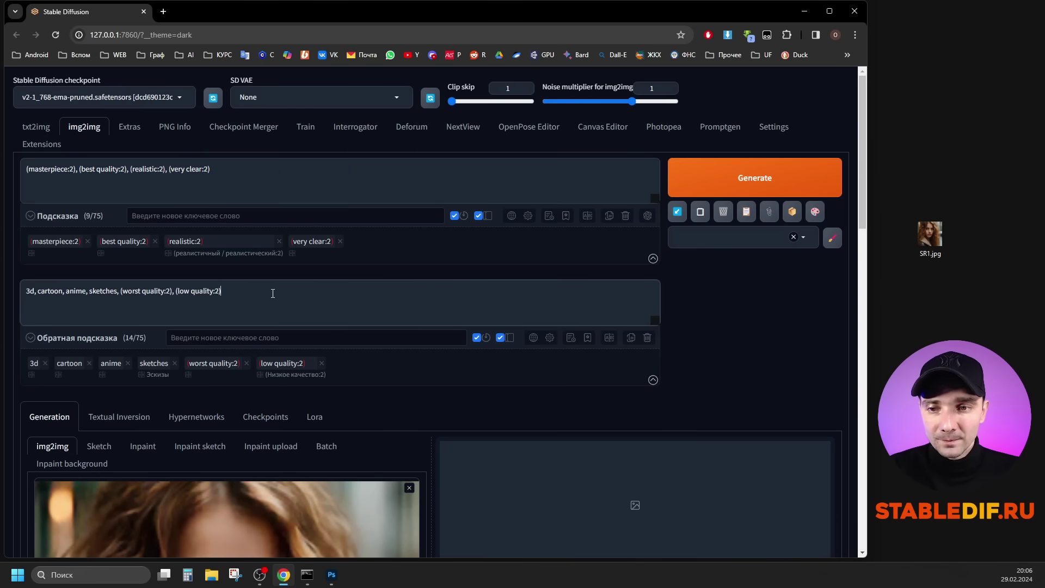
left_click_drag(276, 292, 13, 292)
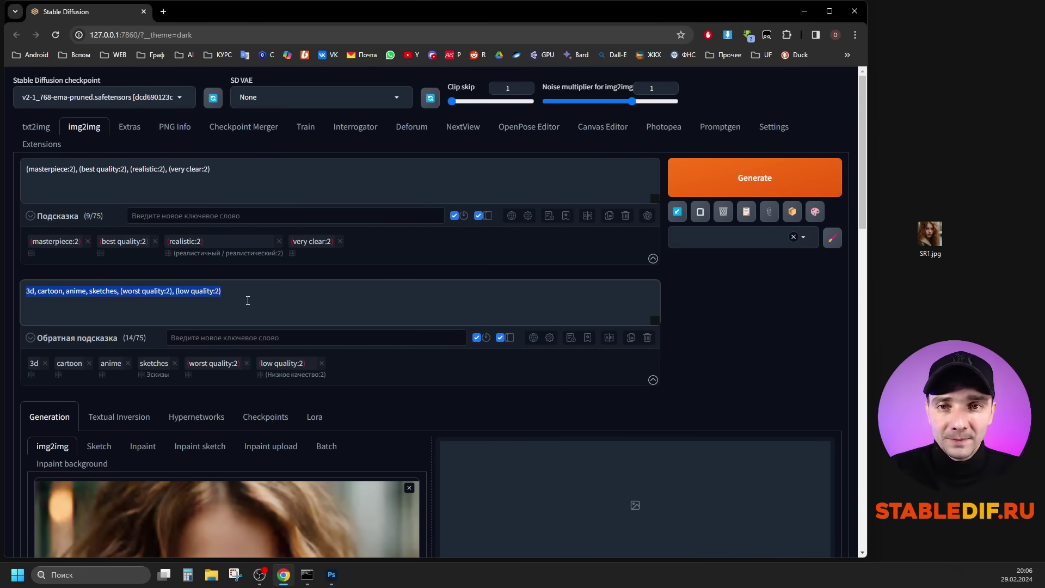
Set the SD VAE to vae-ft-mse-840000-ema-pruned.ckpt
left_click(391, 96)
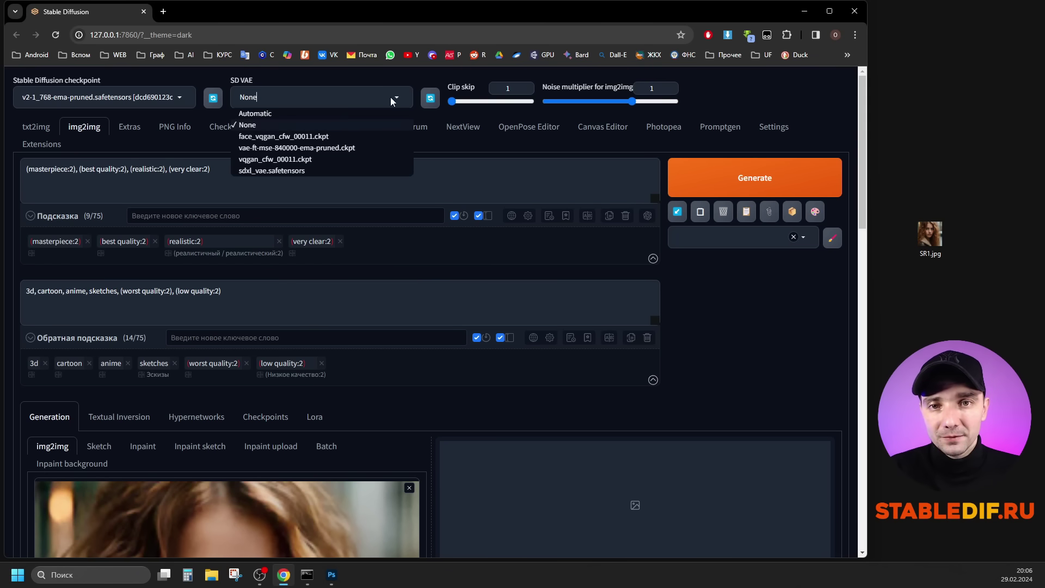
left_click(299, 147)
Reset the seed to random (-1) and remove the Schedule min sigma override setting
scroll(100, 157, "down", 10)
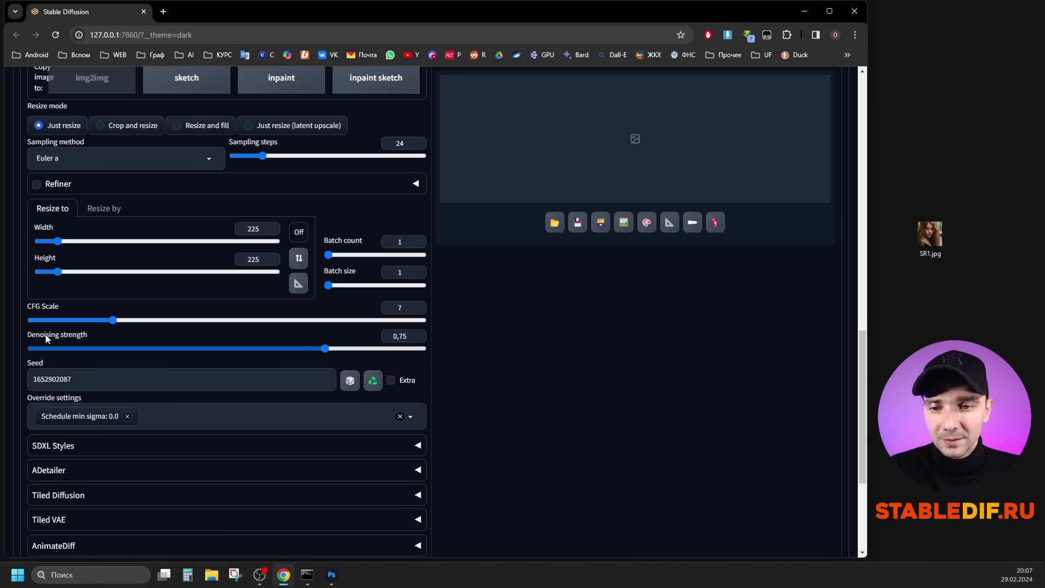
left_click(351, 382)
left_click(127, 416)
Check the CFG Scale and Denoising strength values
double_click(410, 364)
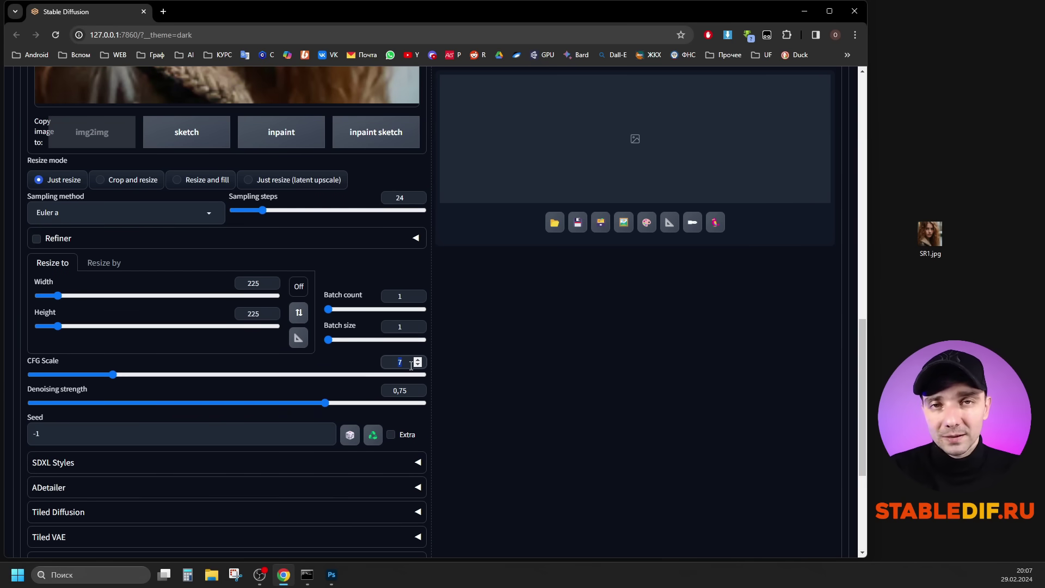
key("Tab")
key("Tab")
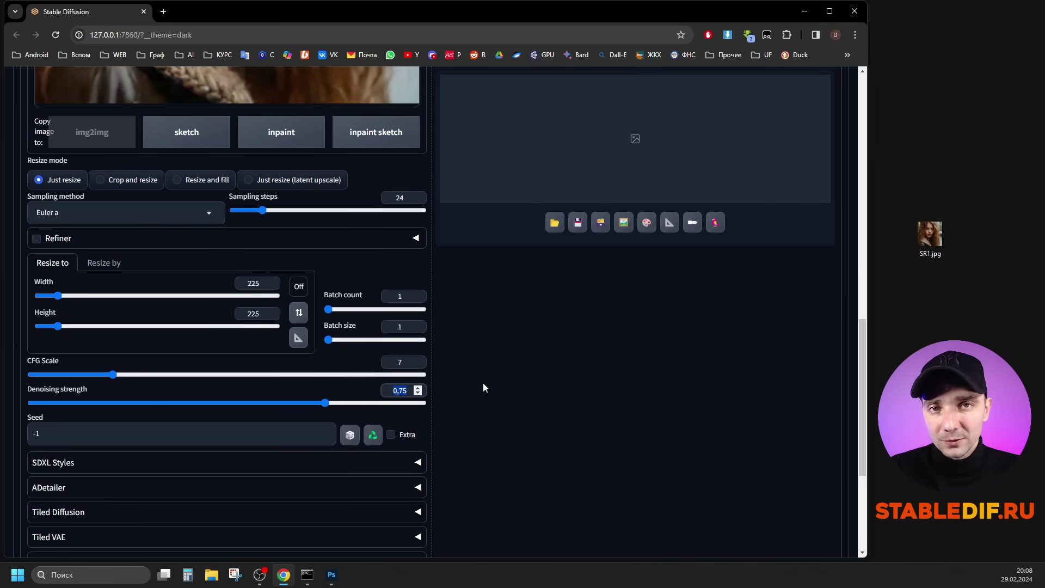
Enable Tiled Diffusion and set its method to Mixture of Diffusers
scroll(523, 332, "down", 4)
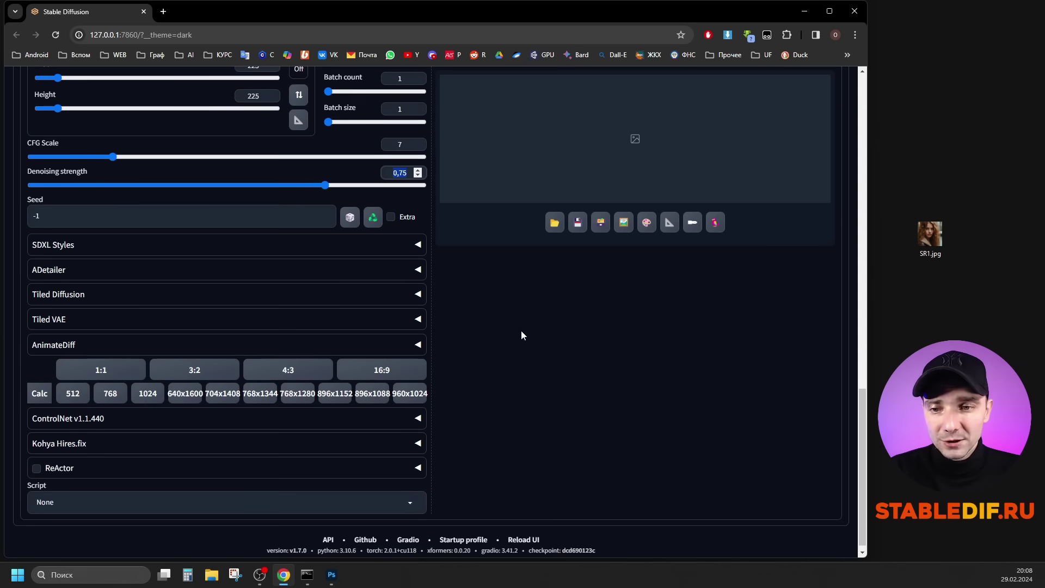
left_click(67, 296)
left_click(36, 316)
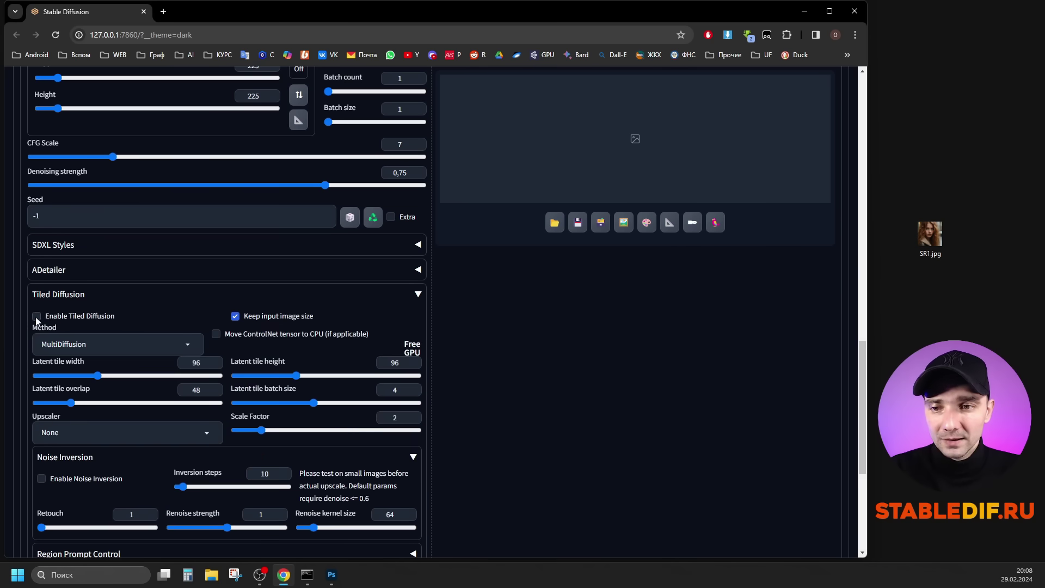
scroll(38, 318, "down", 1)
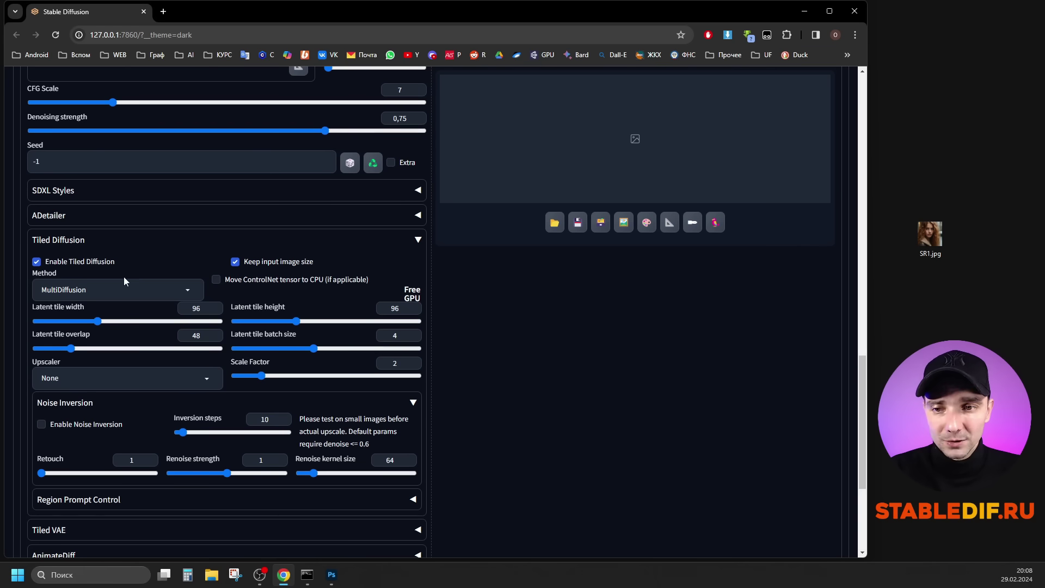
left_click(189, 289)
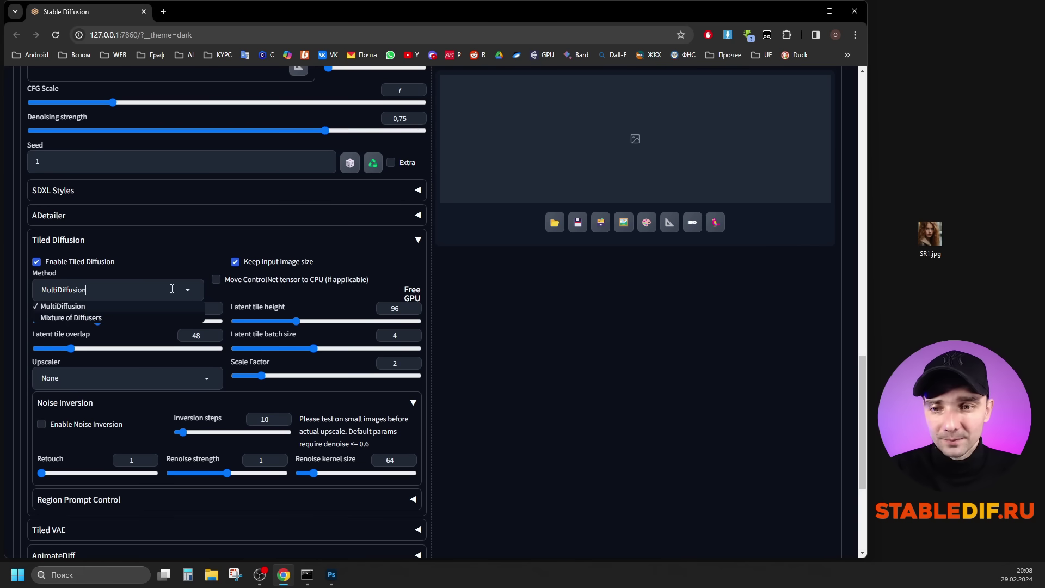
left_click(83, 321)
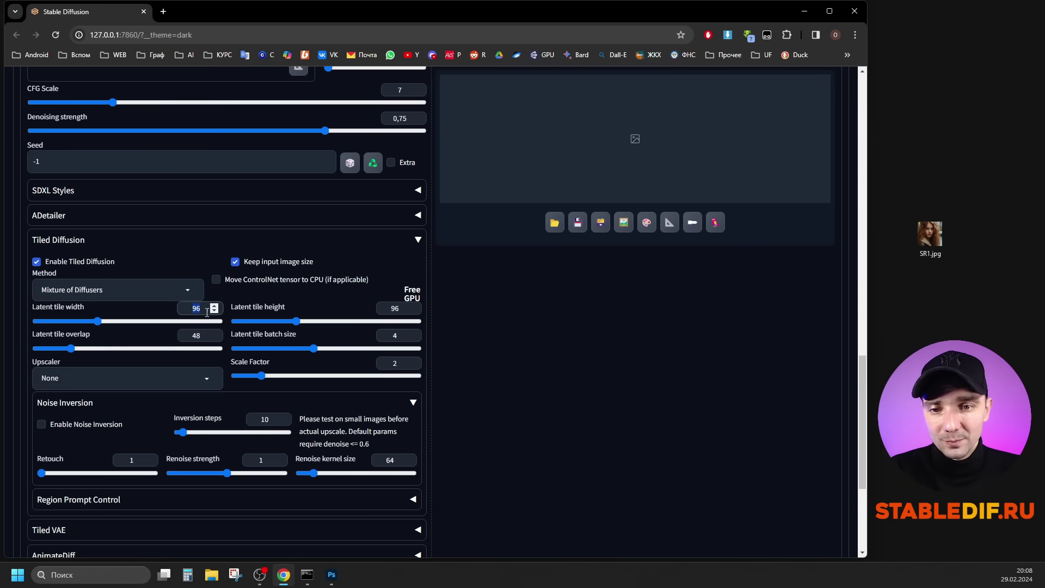
Check the Tiled Diffusion latent tile width, height, overlap and batch size values, and locate the Tiled VAE section
double_click(395, 308)
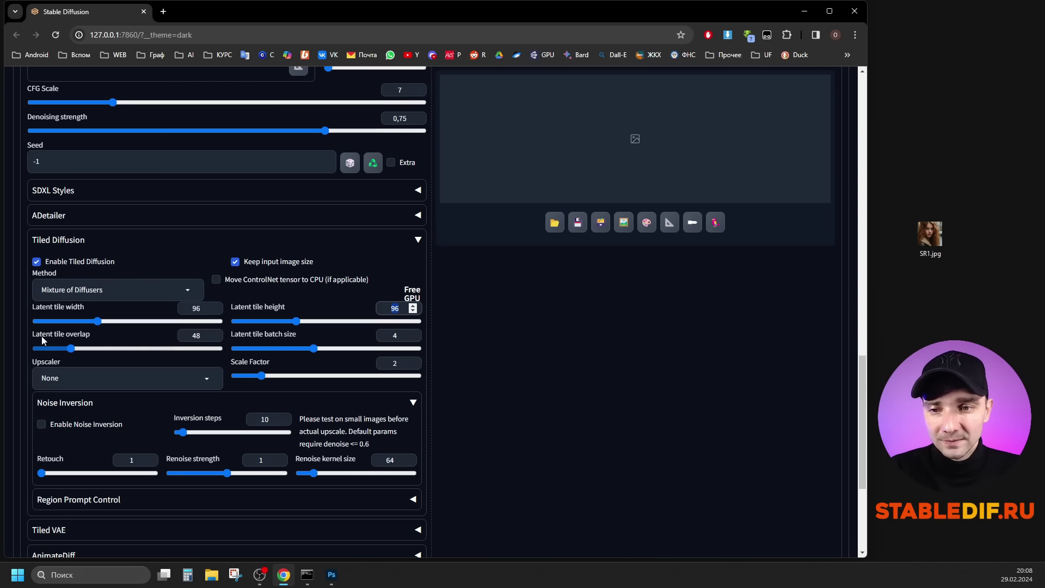
double_click(198, 337)
double_click(395, 336)
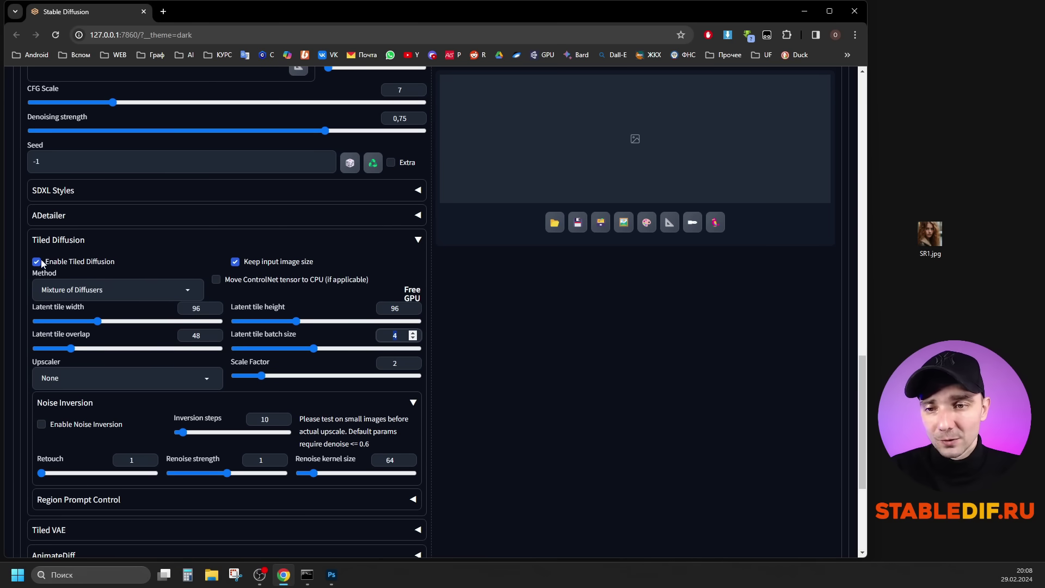
scroll(144, 293, "down", 3)
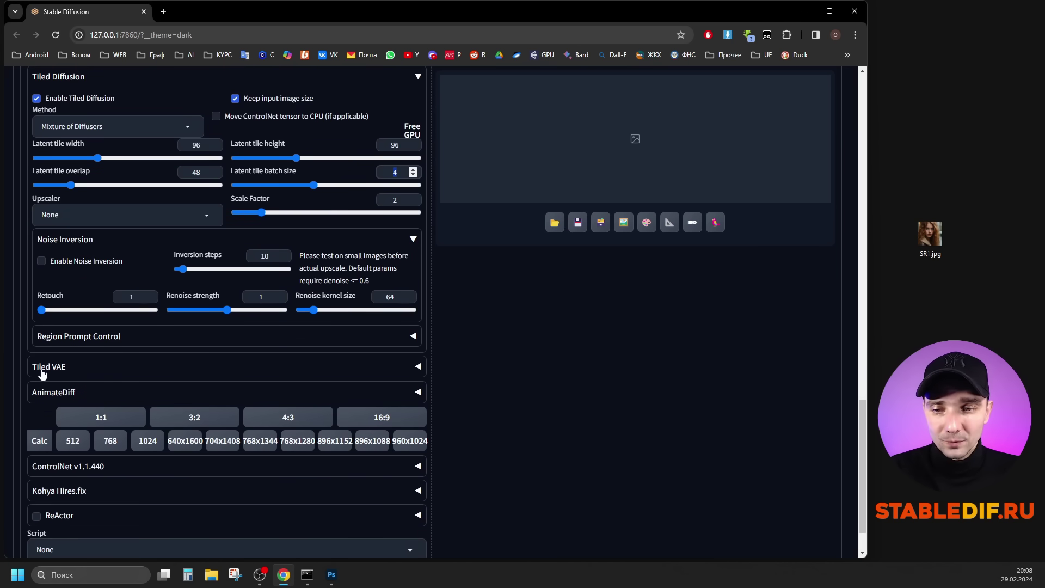
Enable Tiled VAE, check its Encoder Tile Size, and set the Decoder Tile Size to 256
left_click(65, 369)
scroll(170, 348, "down", 1)
scroll(170, 348, "down", 2)
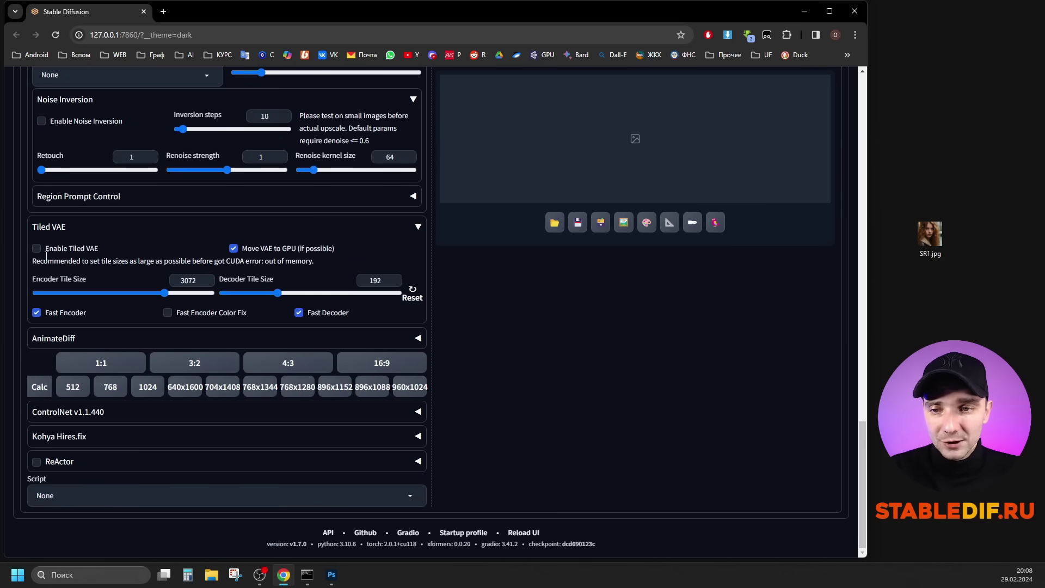
left_click(36, 248)
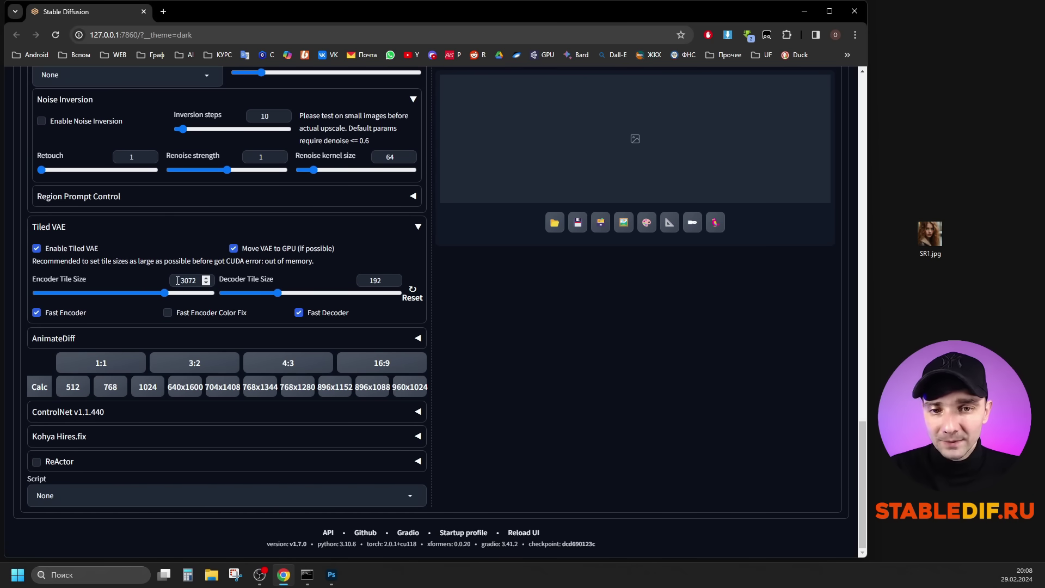
left_click_drag(178, 284, 208, 288)
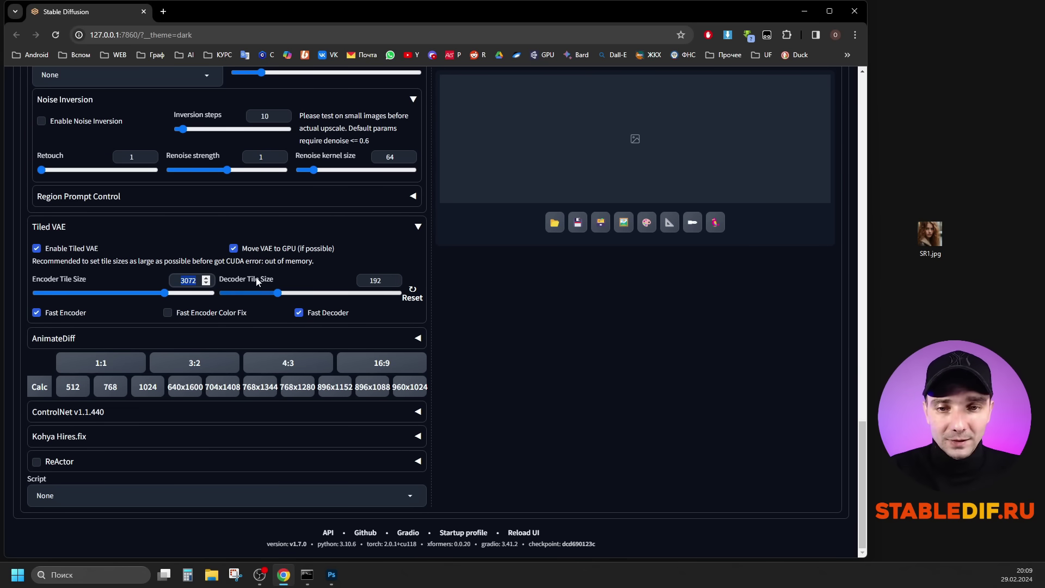
double_click(364, 279)
type("256")
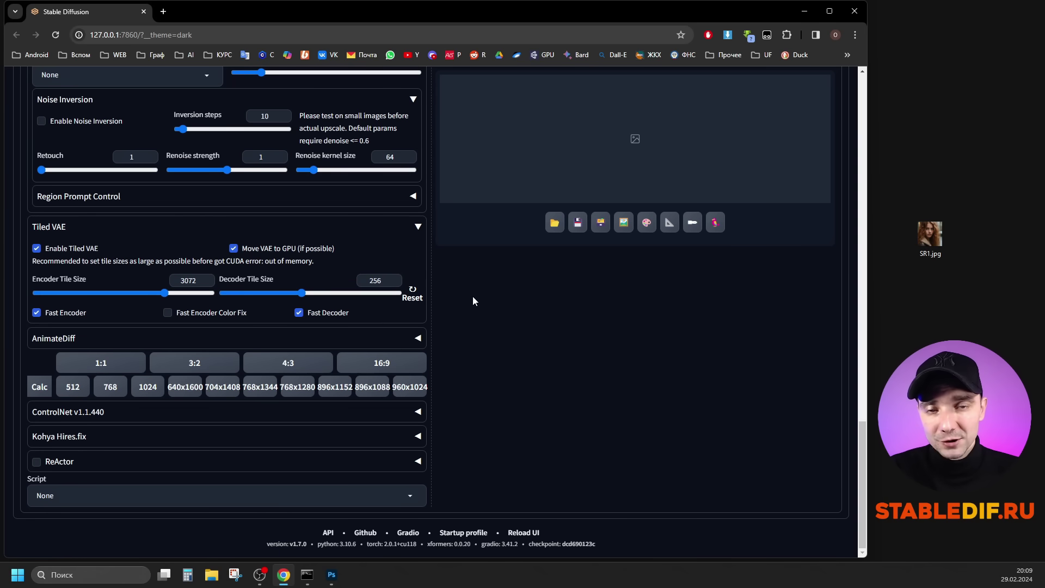
Try a Tiled VAE Decoder Tile Size of 128, and set it back to 256
double_click(367, 279)
type("128")
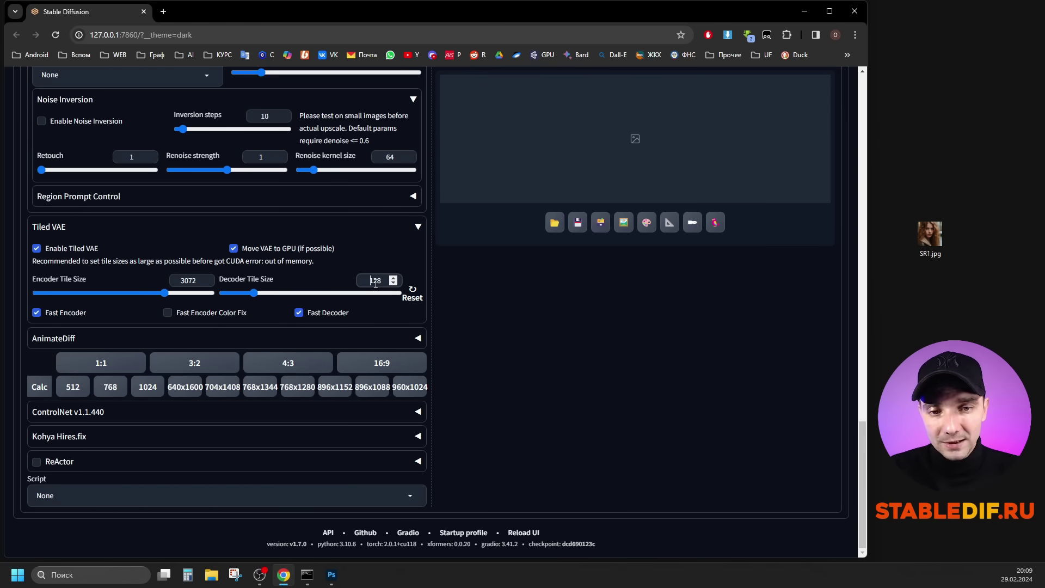
key("BackSpace")
key("BackSpace")
key("BackSpace")
type("256")
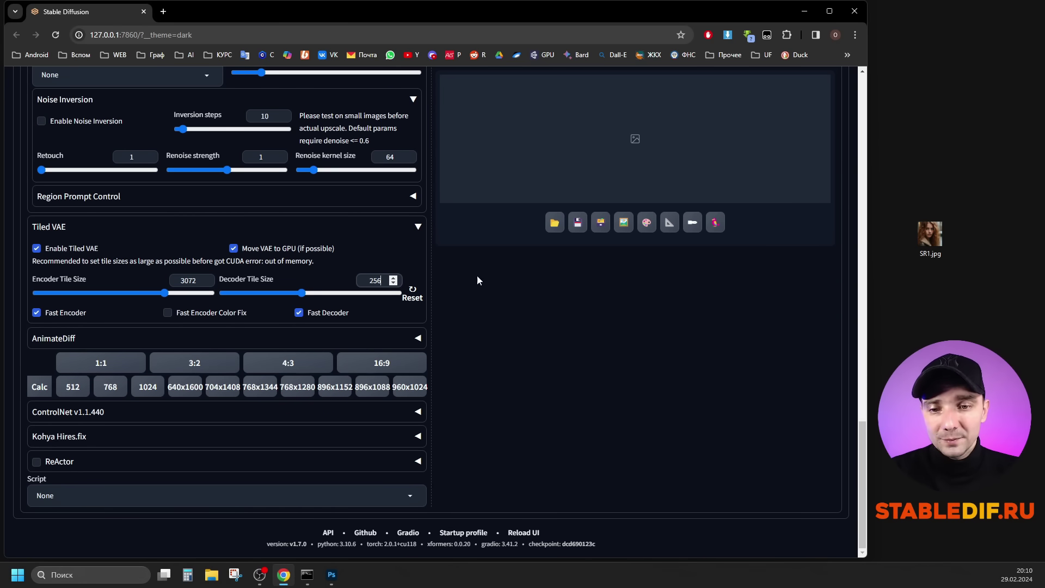
Select the StableSR script, refresh its SR model list and choose webui_768v_139.ckpt
left_click(156, 496)
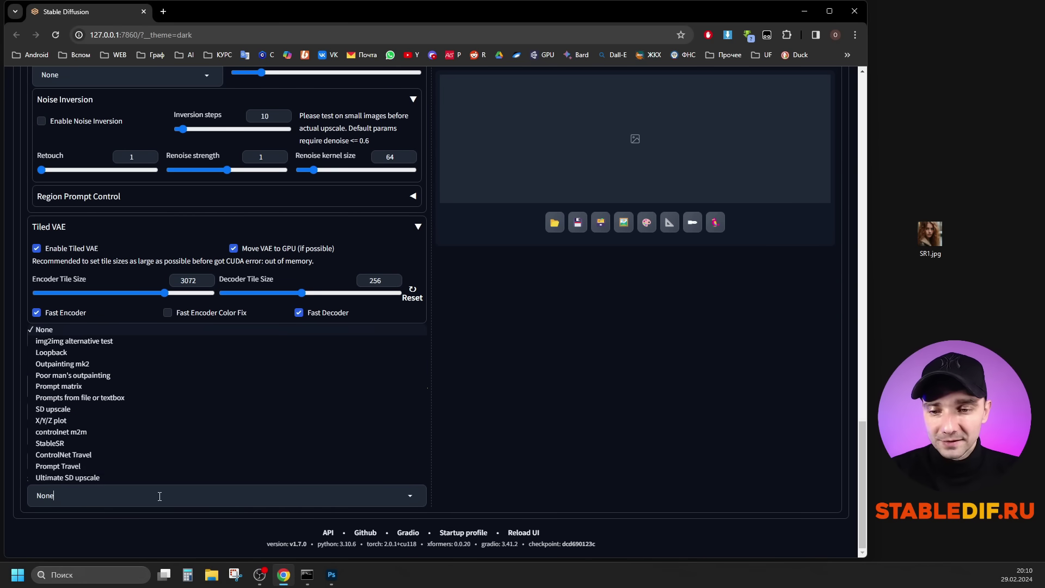
left_click(69, 446)
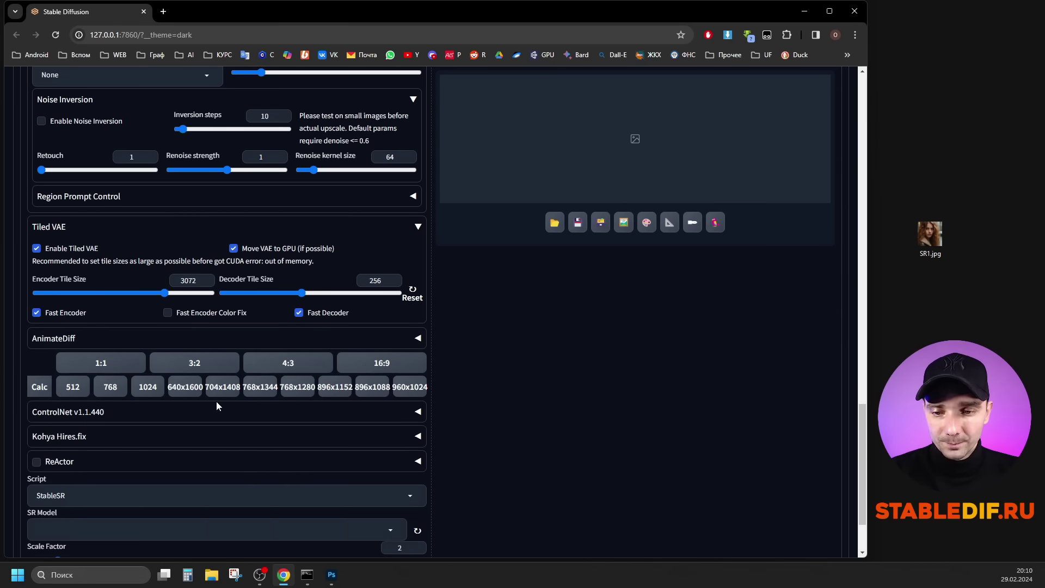
scroll(316, 425, "down", 2)
left_click(417, 436)
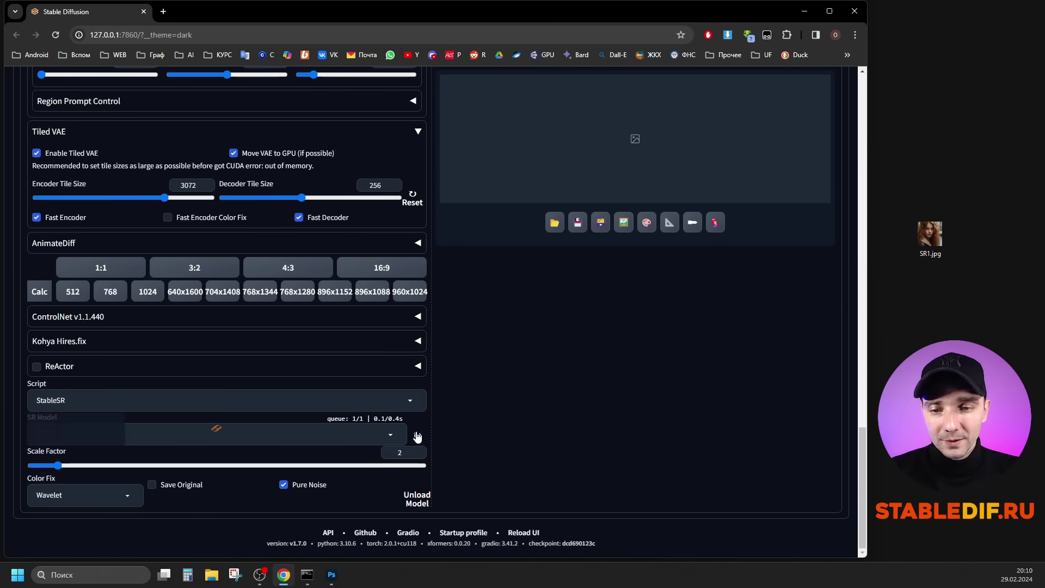
left_click(382, 432)
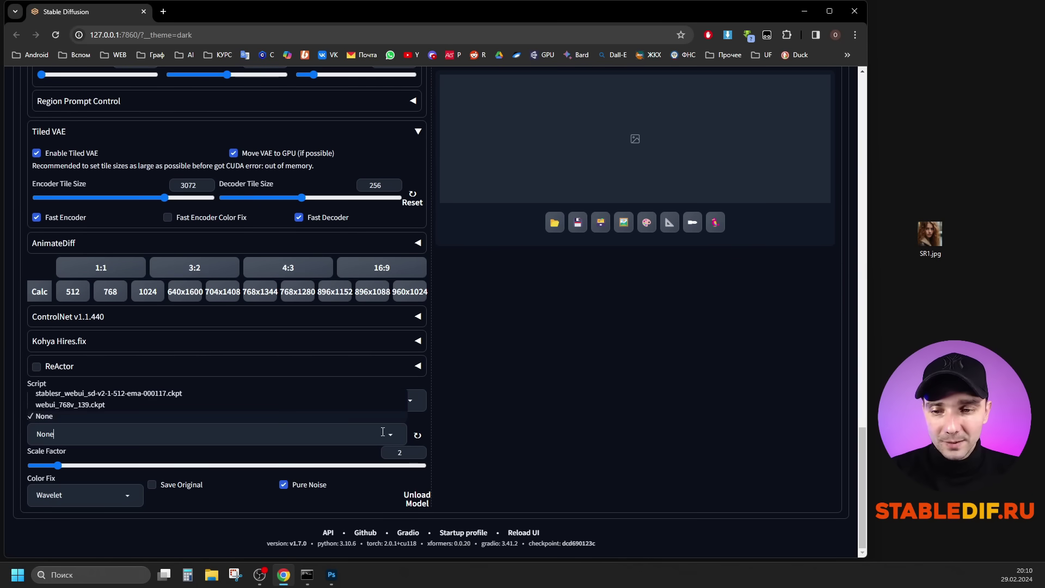
left_click(78, 407)
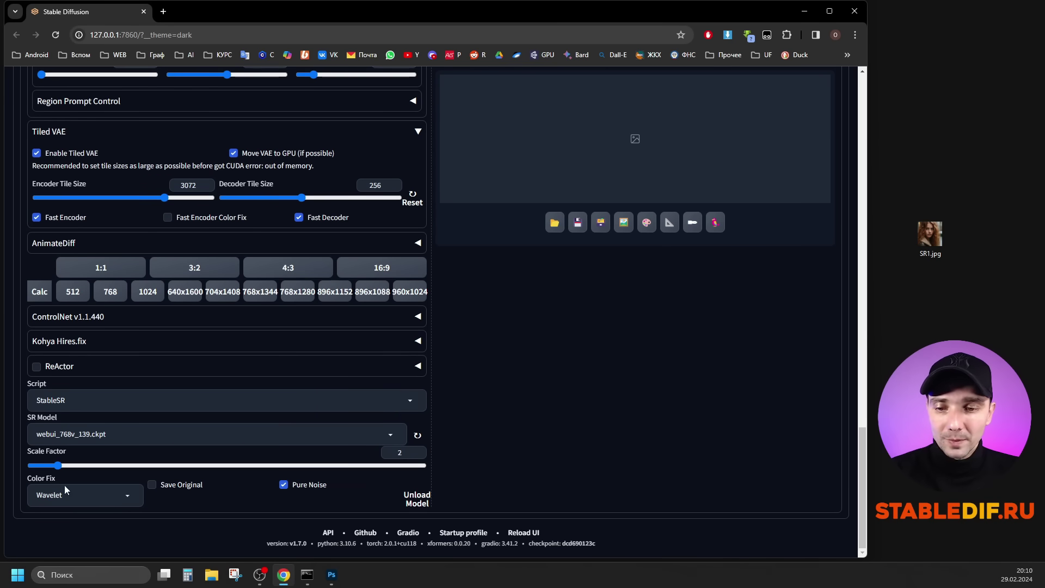
Keep Wavelet as the StableSR color fix and set the script's scale factor to 3
left_click(118, 500)
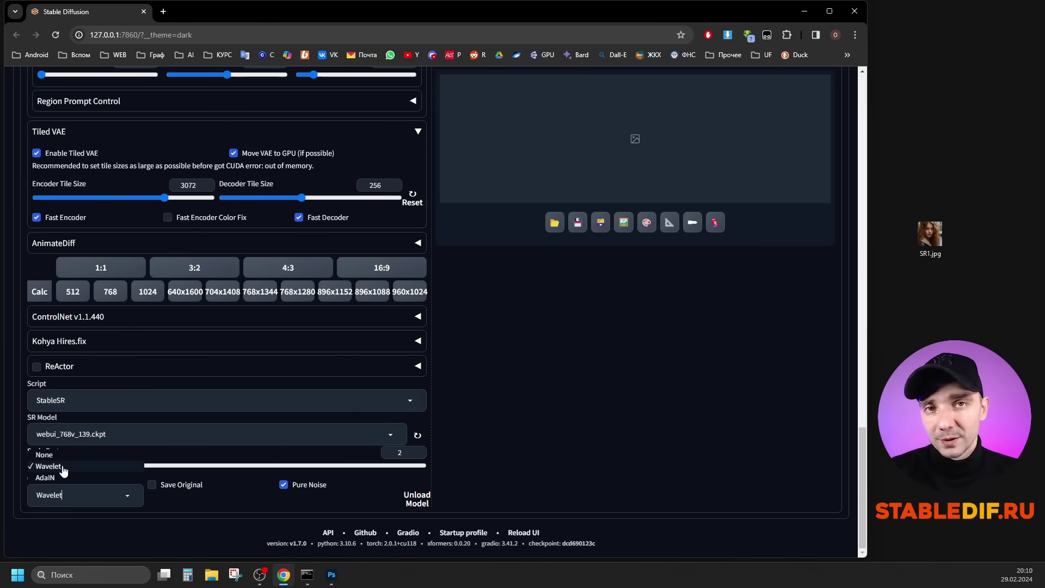
left_click(63, 470)
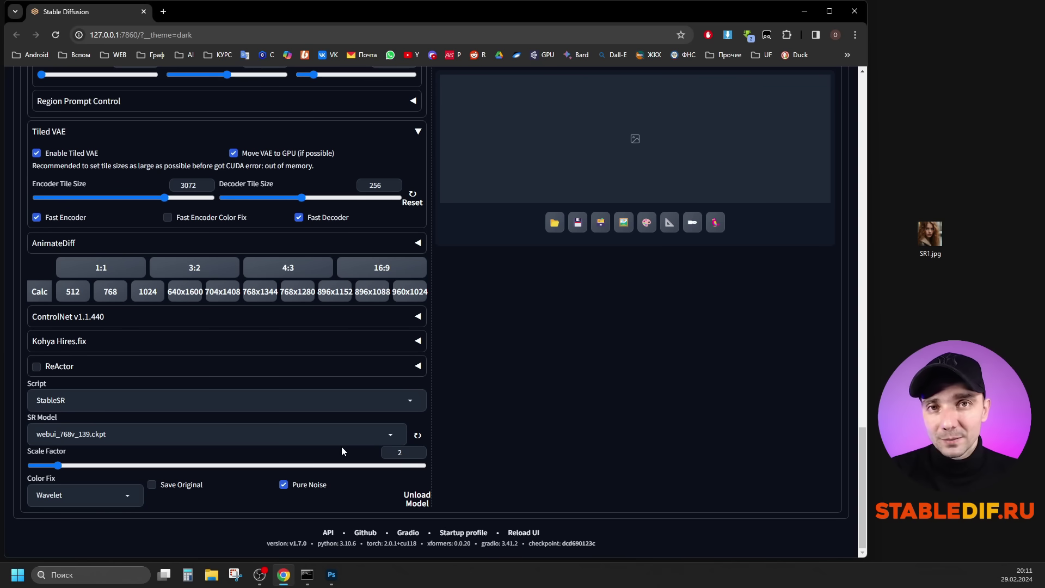
double_click(398, 452)
type("3")
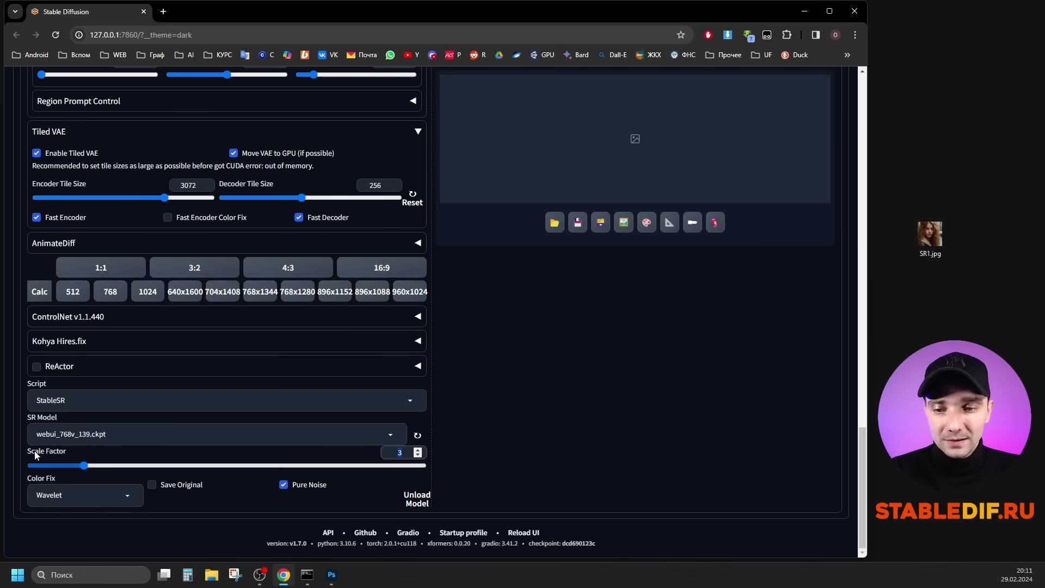
Generate the upscaled portrait with StableSR and view the result at full size
scroll(626, 439, "up", 15)
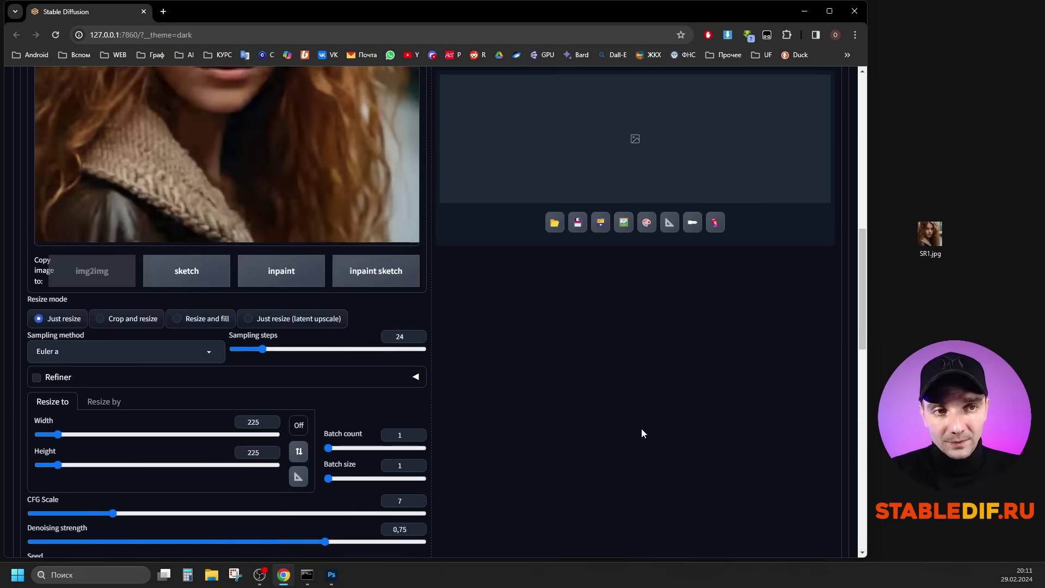
scroll(641, 434, "up", 10)
left_click(760, 177)
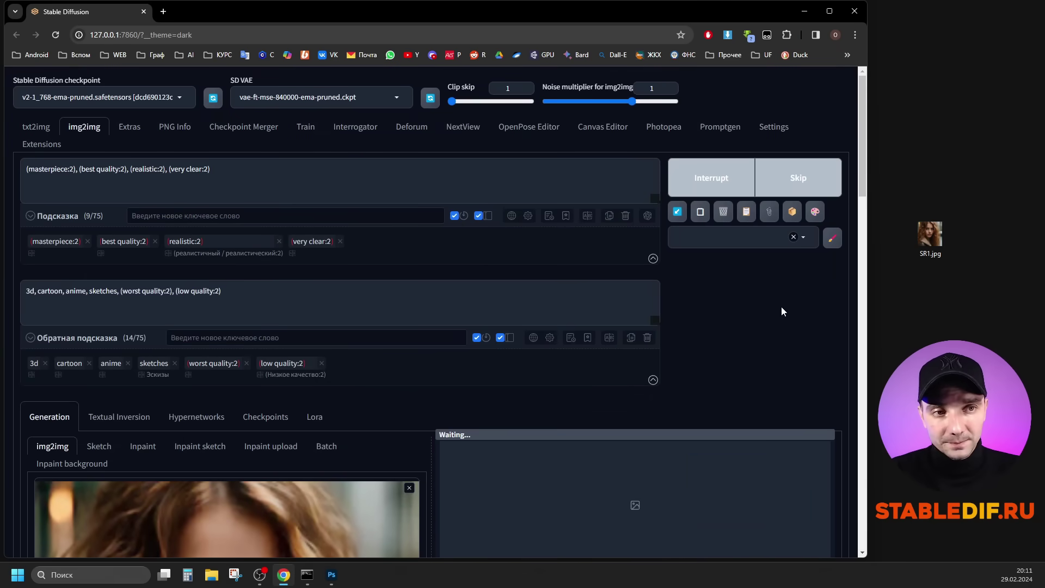
scroll(782, 311, "down", 6)
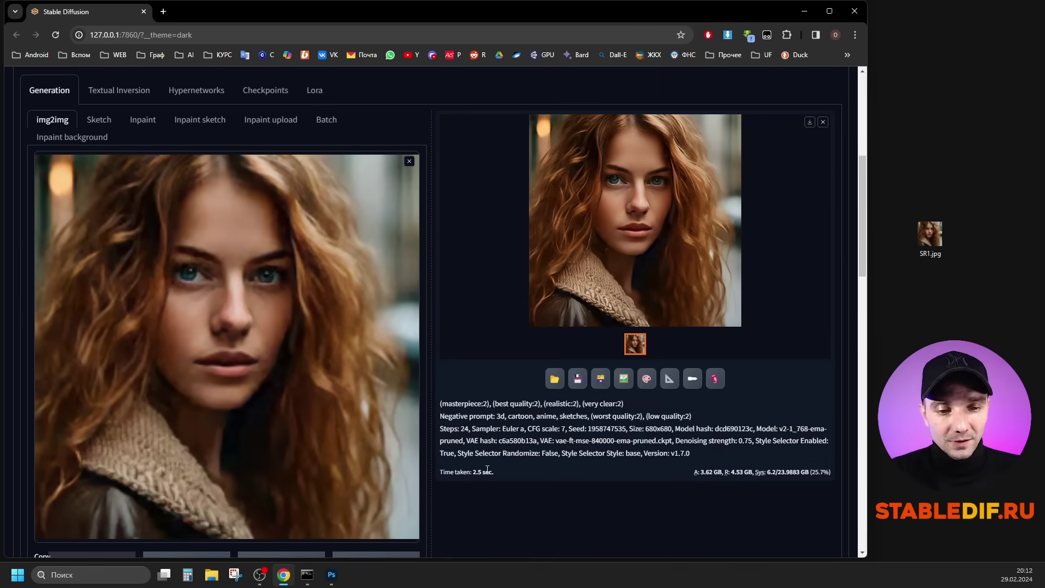
left_click(651, 247)
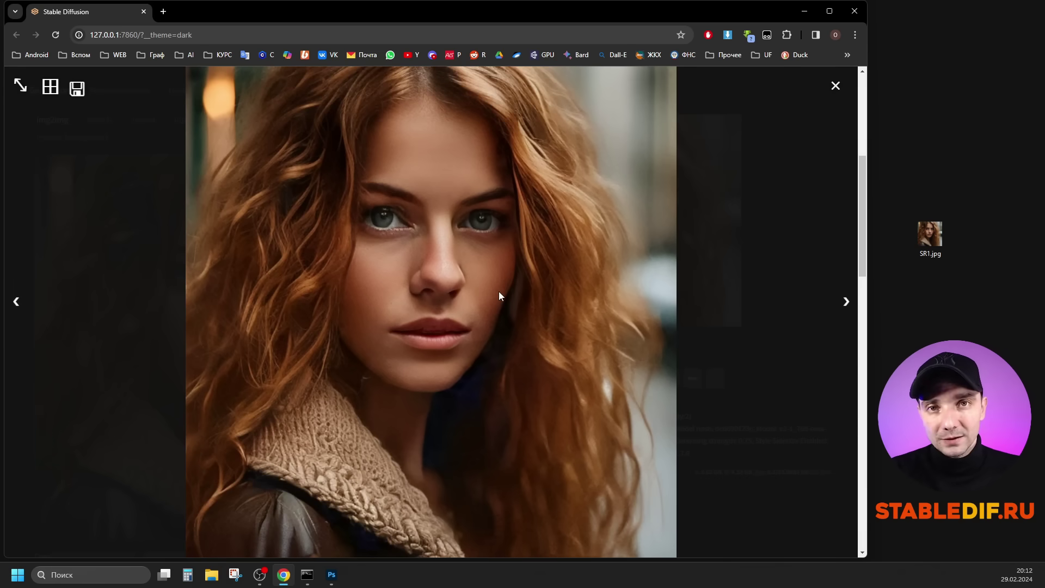
left_click(485, 344)
Open the Hypertile page of the WebUI settings
scroll(681, 358, "up", 6)
scroll(681, 358, "up", 2)
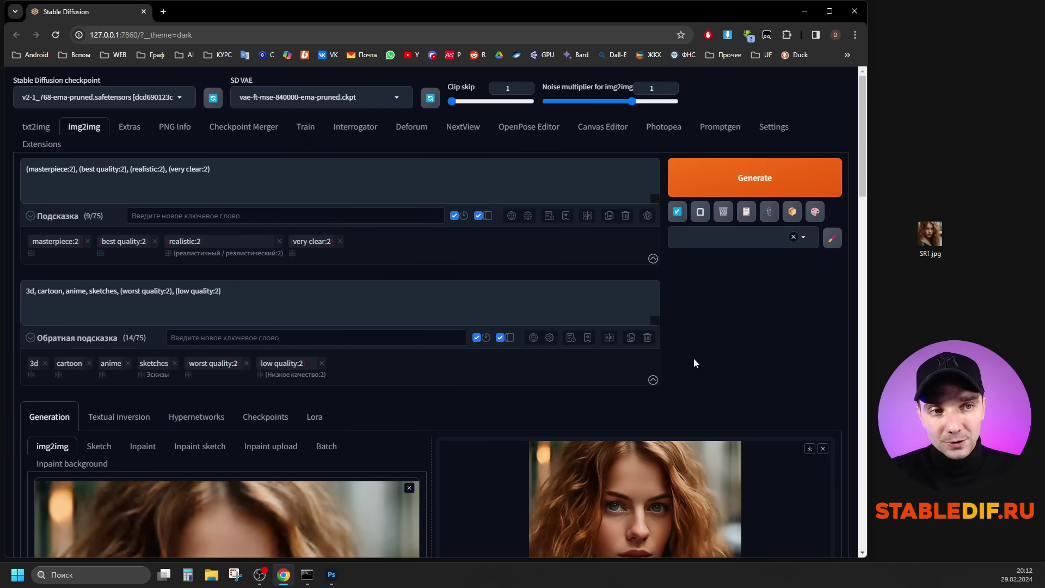
left_click(772, 129)
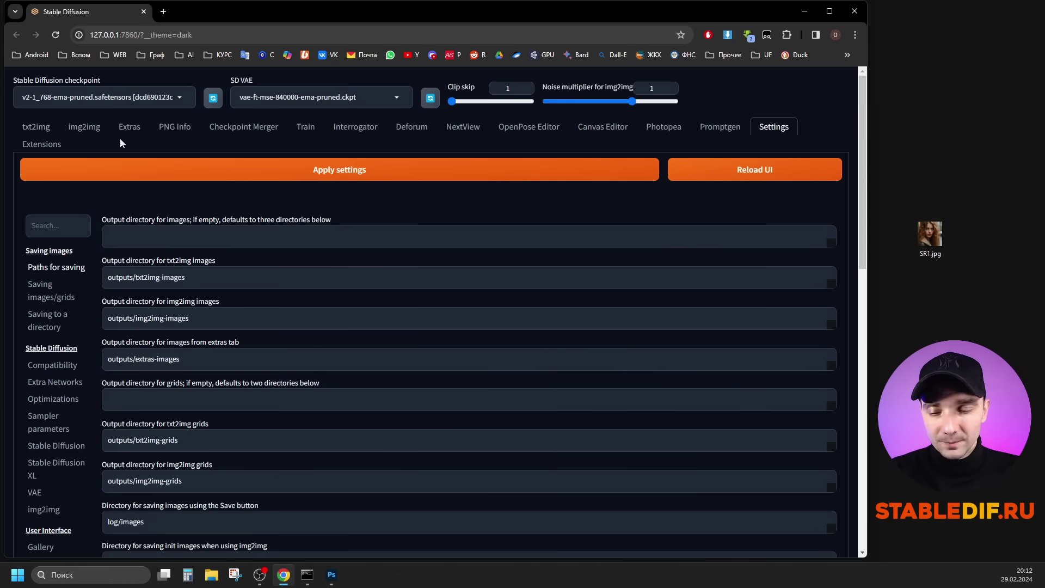
scroll(221, 280, "down", 13)
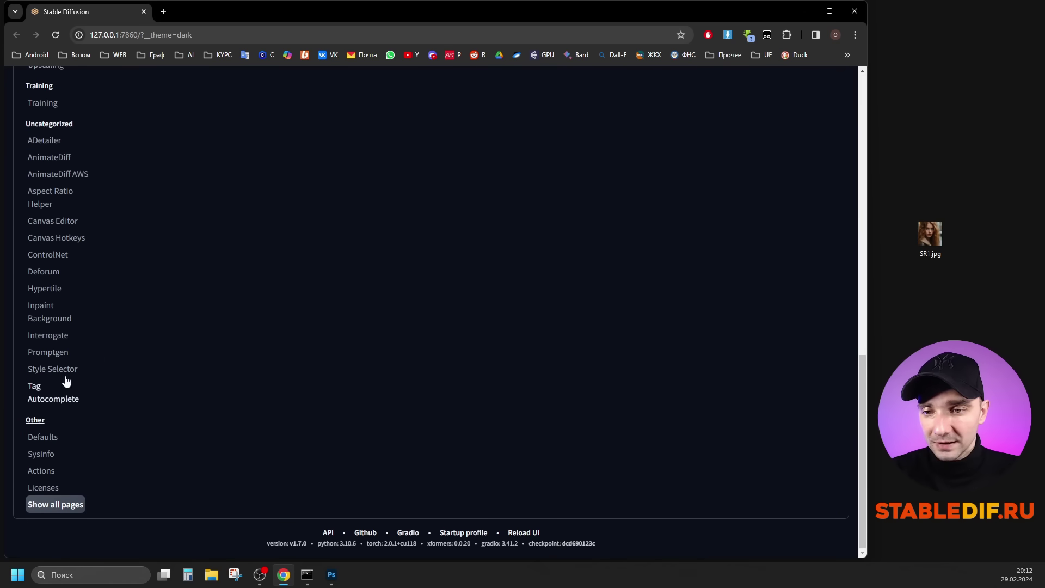
left_click(55, 289)
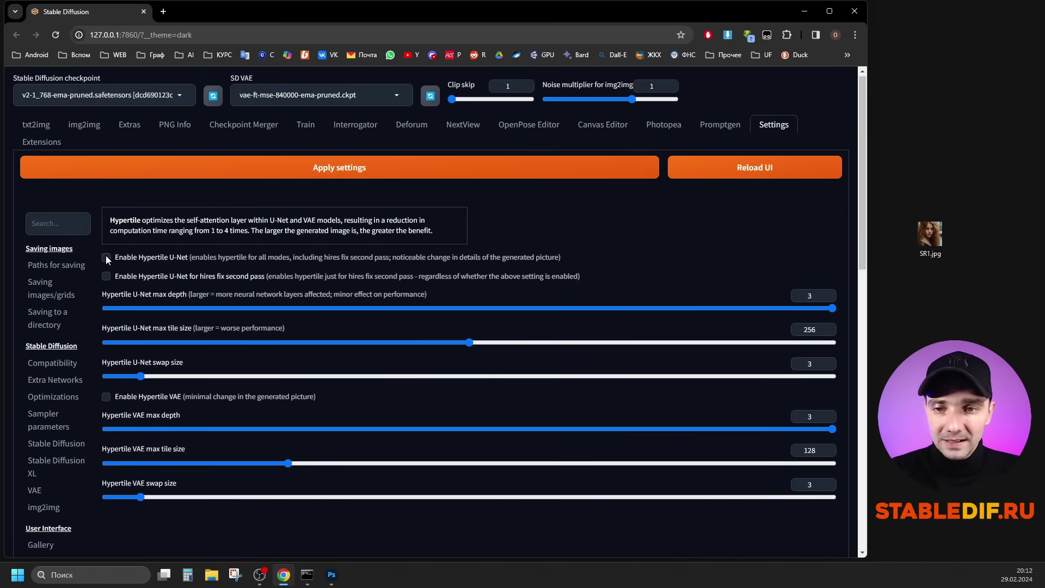
Switch Hypertile U-Net, Hypertile U-Net for hires fix second pass and Hypertile VAE on and off again
left_click(106, 257)
left_click(106, 276)
left_click(106, 397)
left_click(106, 257)
left_click(106, 276)
left_click(106, 397)
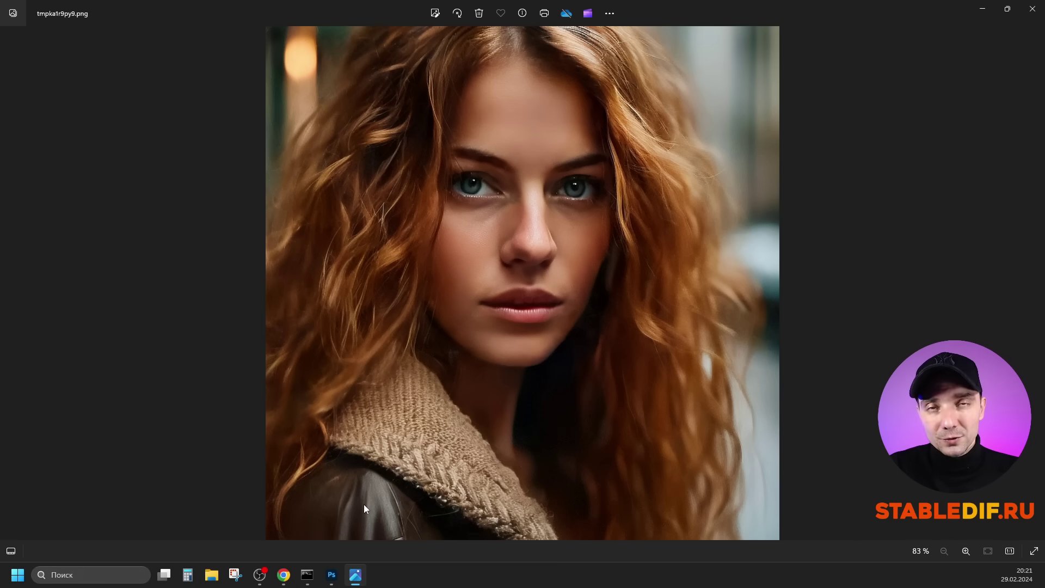
Close the image viewer and load SR1.jpg as the single source image in Extras
key("alt+F4")
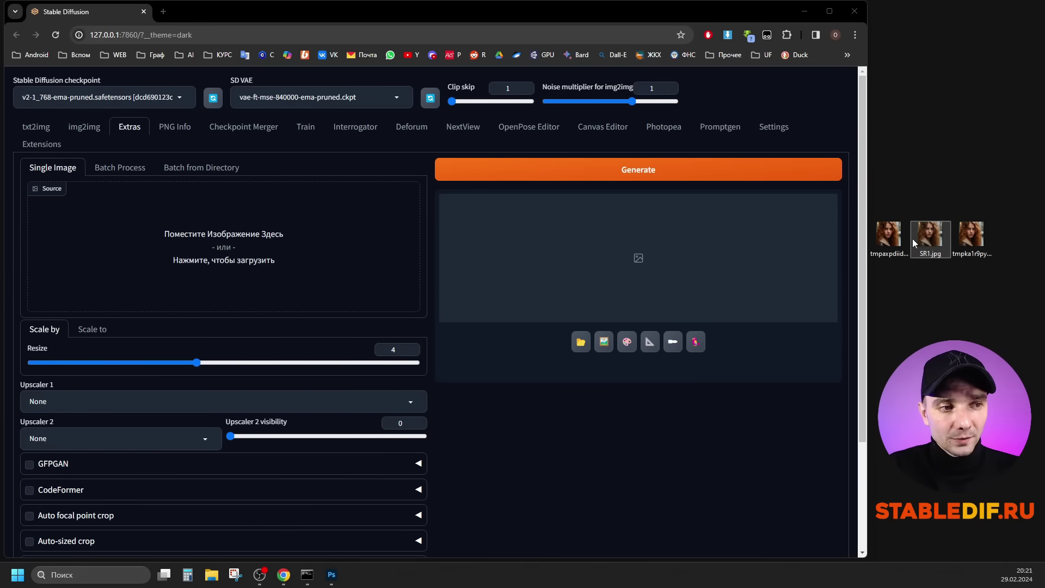
left_click_drag(931, 240, 198, 222)
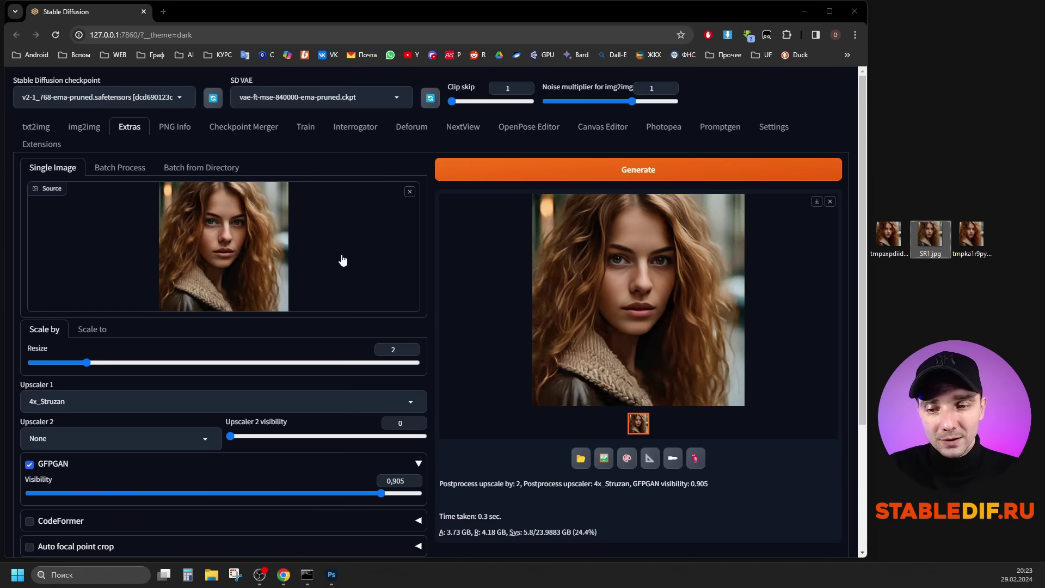
Check the Extras resize factor and GFPGAN visibility, and view the upscaled portrait at full size
left_click(393, 350)
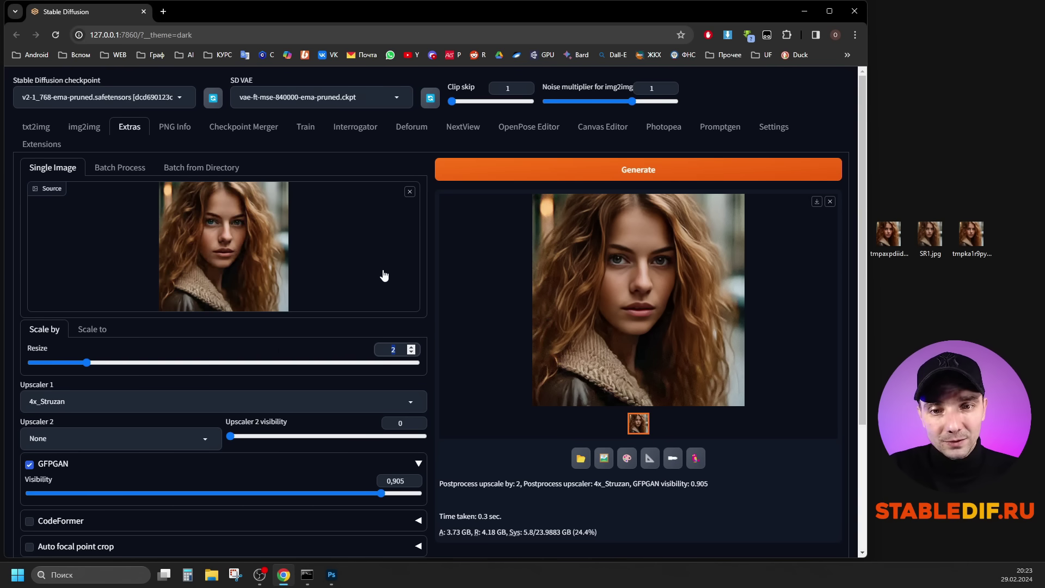
scroll(334, 259, "down", 1)
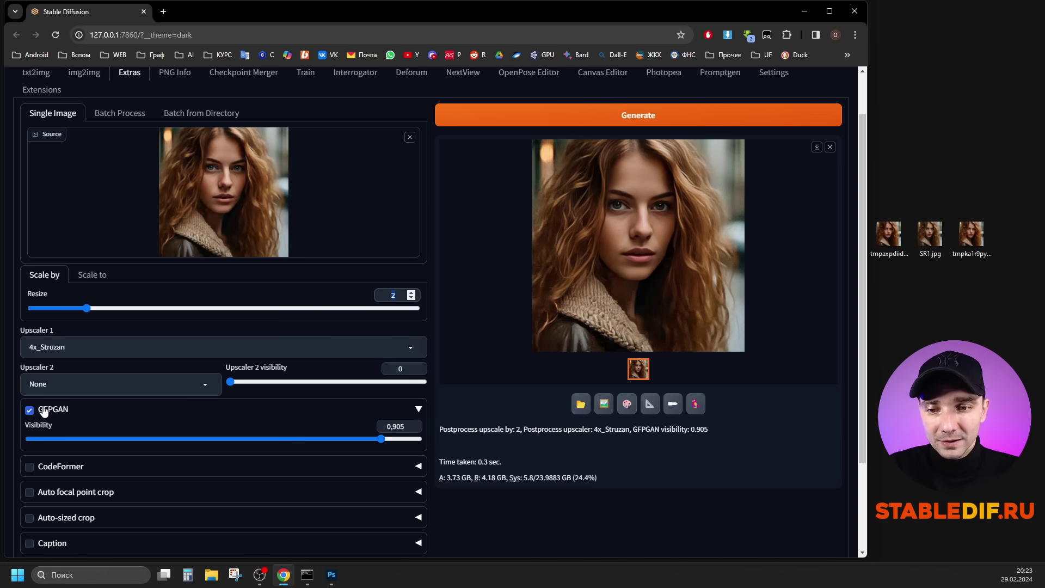
double_click(388, 427)
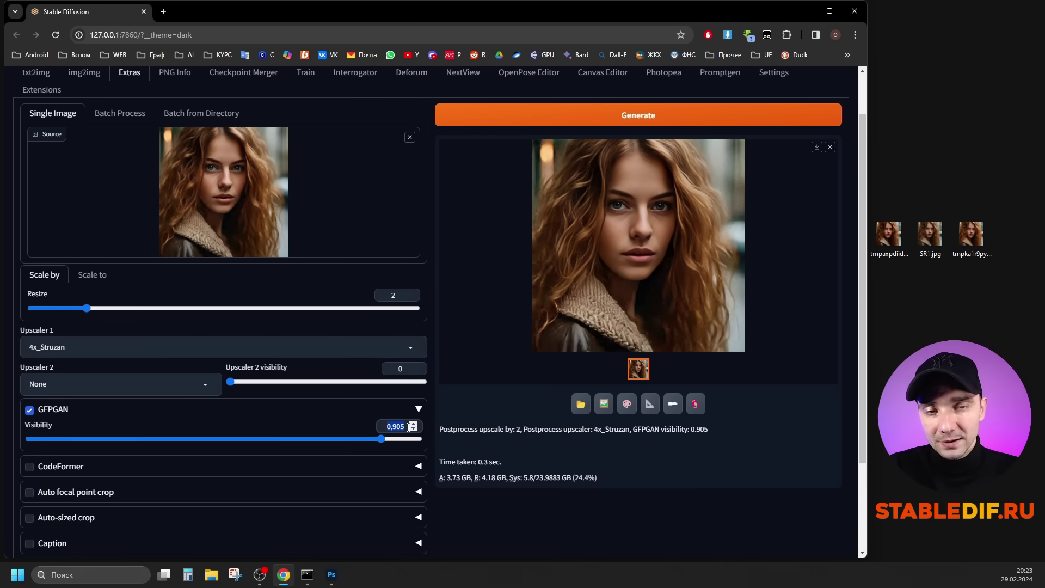
left_click(646, 250)
left_click(646, 249)
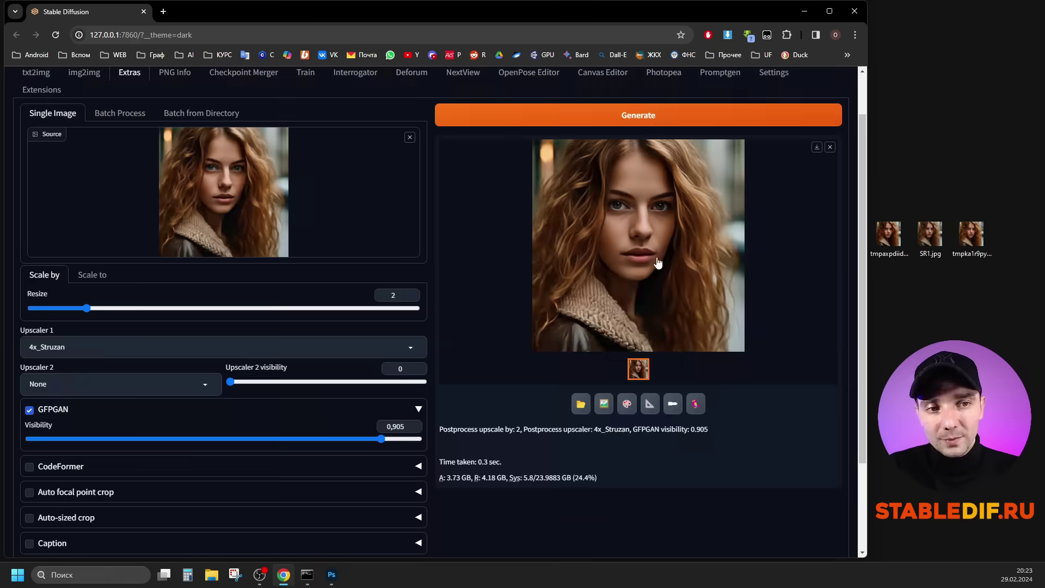
left_click(594, 247)
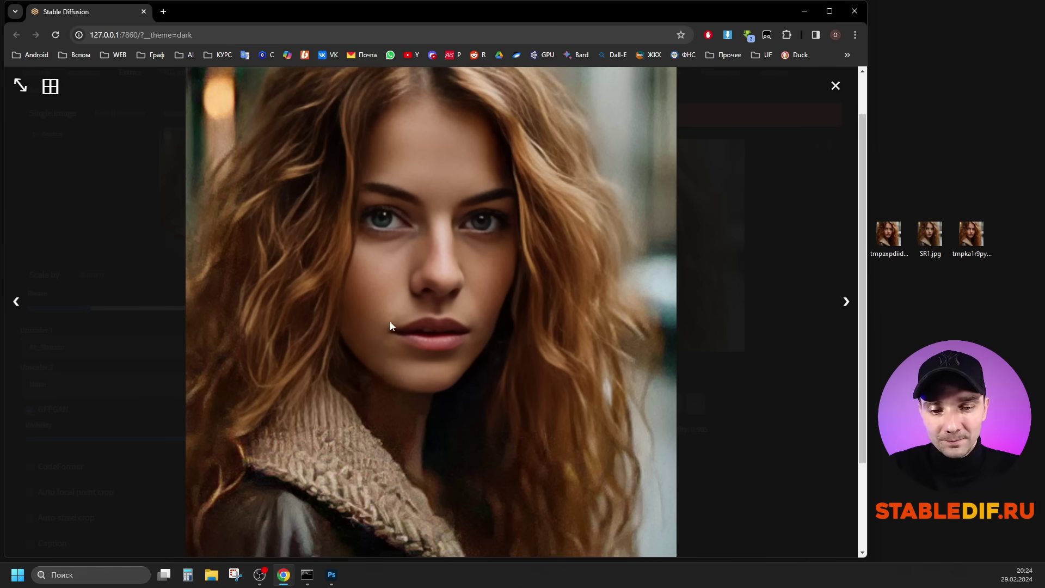
left_click(467, 323)
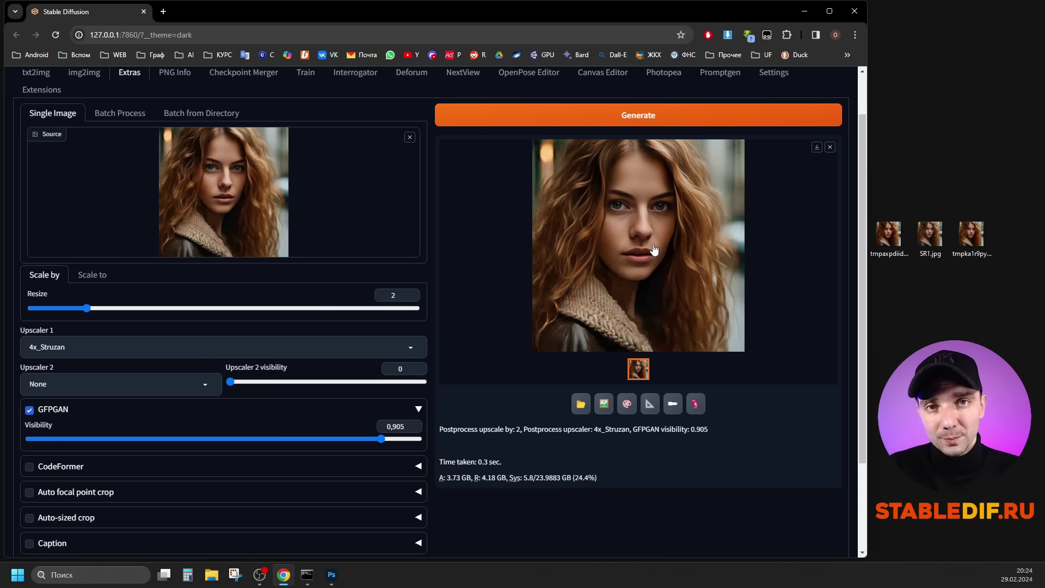
Send the Extras upscale result to img2img and check its Resize to width
left_click(603, 403)
scroll(289, 115, "down", 6)
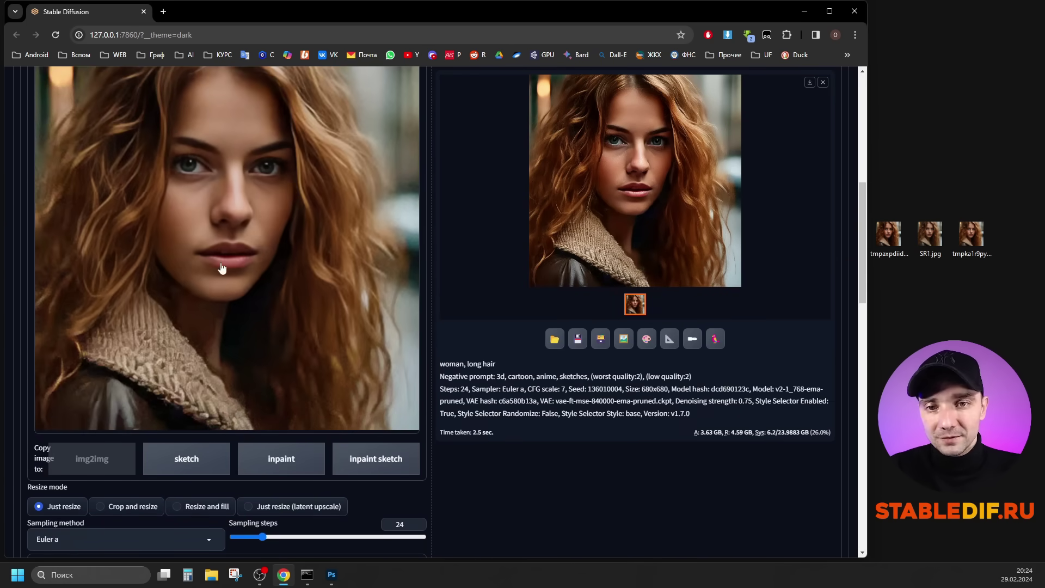
scroll(336, 275, "down", 7)
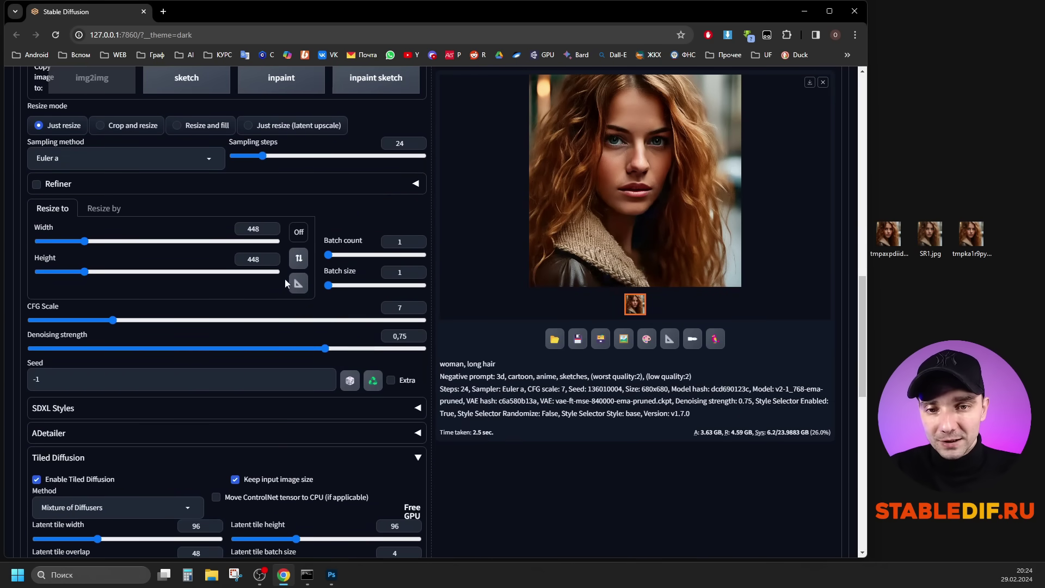
scroll(243, 357, "up", 2)
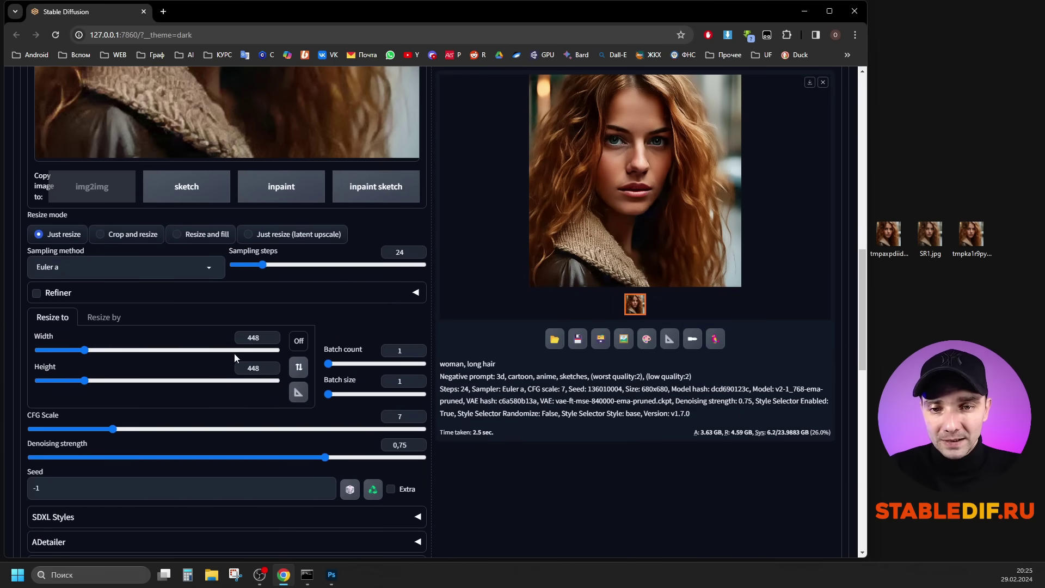
left_click_drag(244, 340, 267, 340)
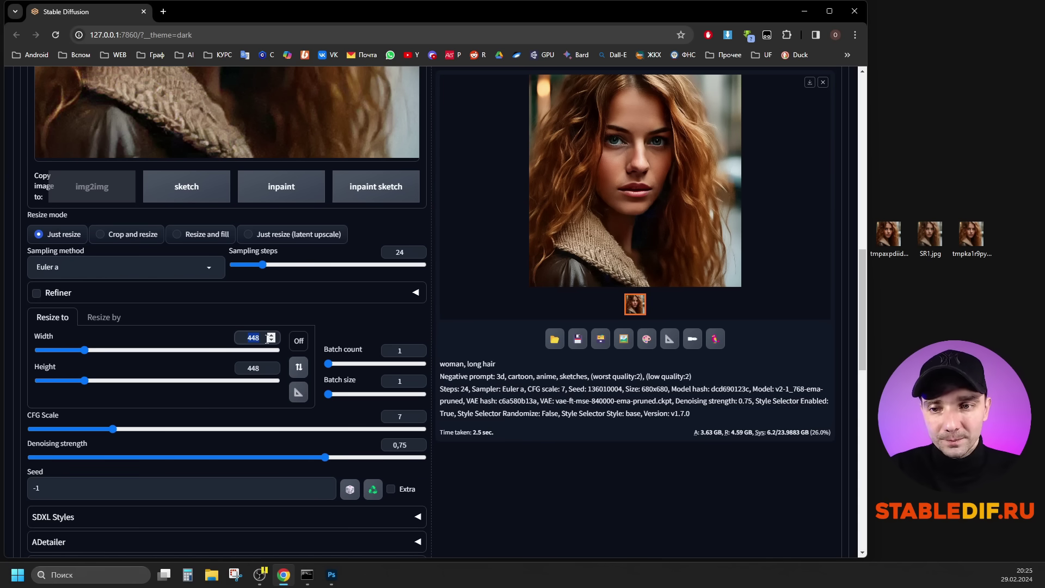
Set the StableSR scale factor to 5 and generate the upscaled portrait
scroll(471, 325, "down", 15)
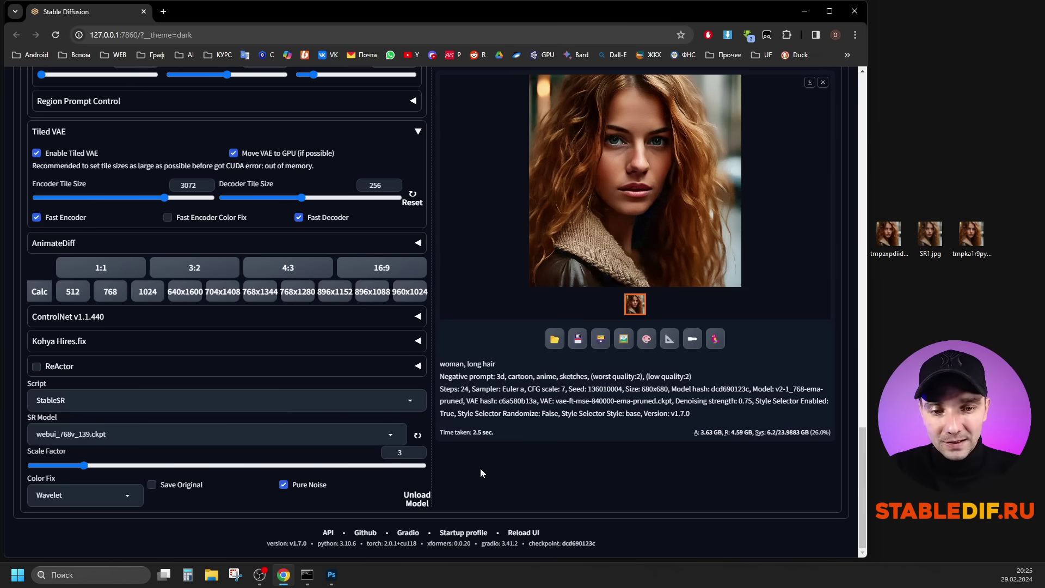
left_click_drag(402, 452, 419, 456)
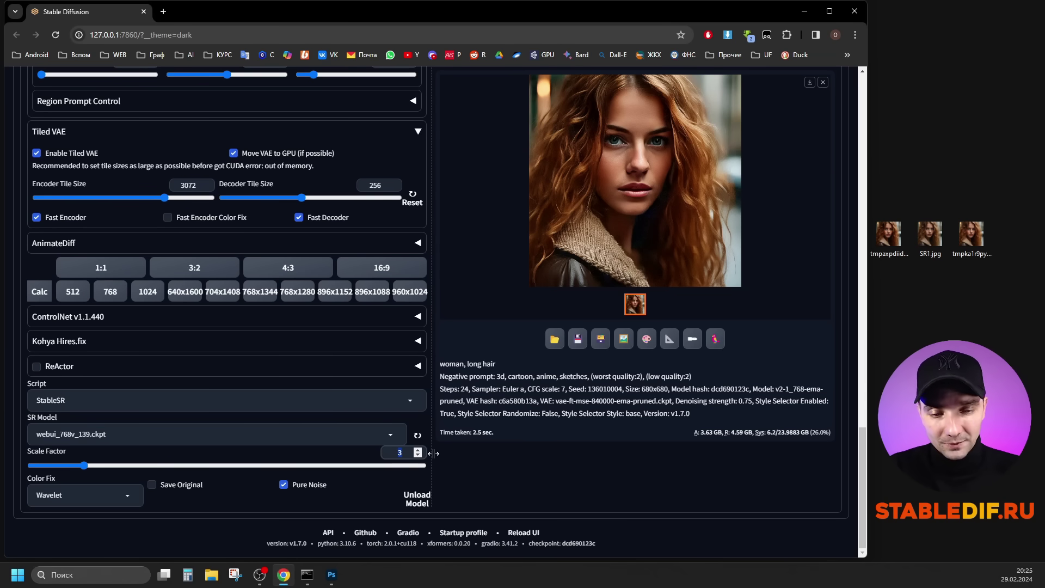
type("5")
scroll(704, 311, "up", 15)
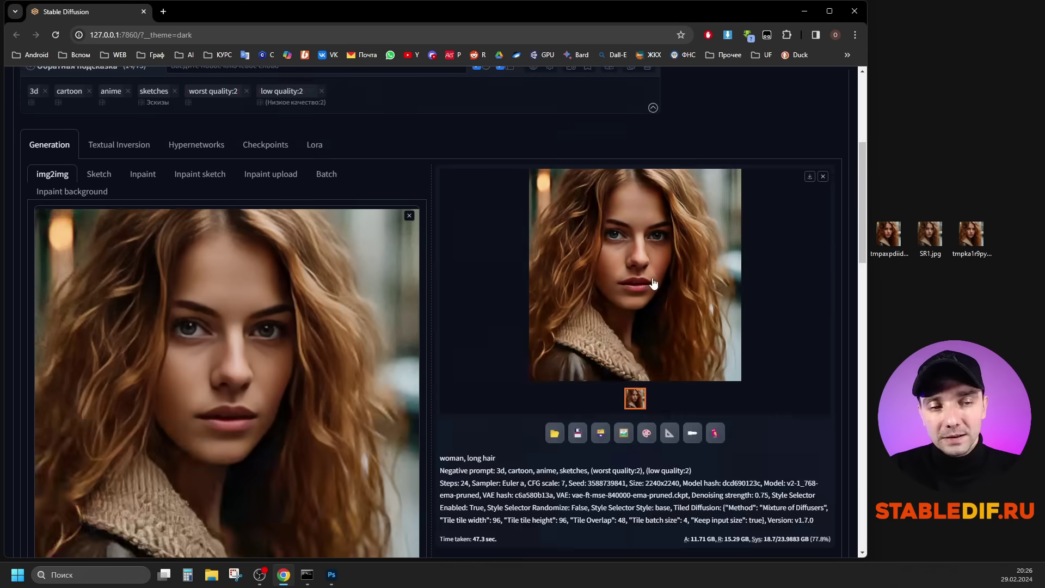
View the generated portrait at full size, copy it to the desktop and open it in Photoshop
left_click(640, 282)
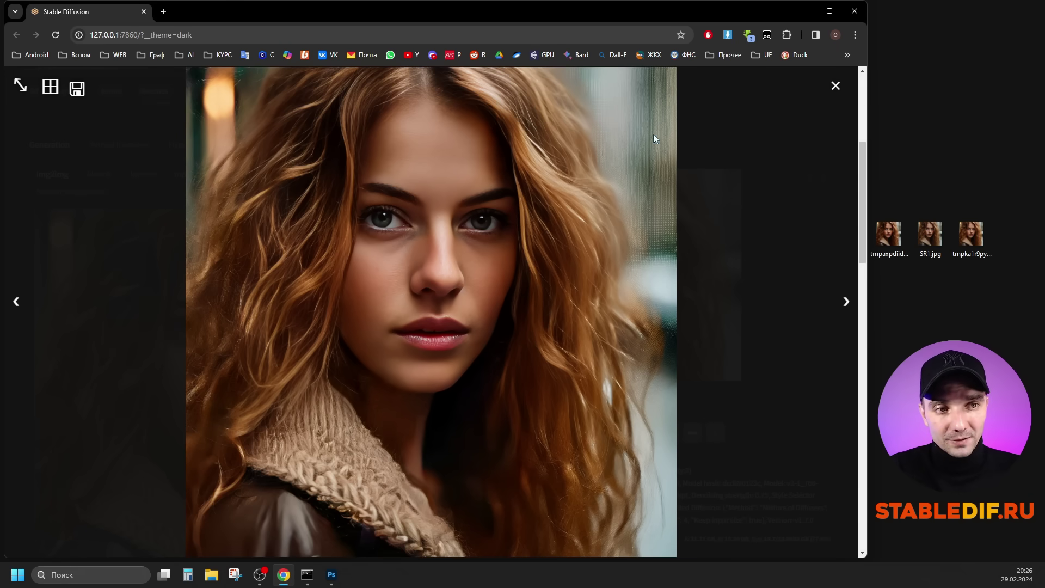
left_click(513, 326)
left_click_drag(620, 267, 942, 282)
double_click(932, 288)
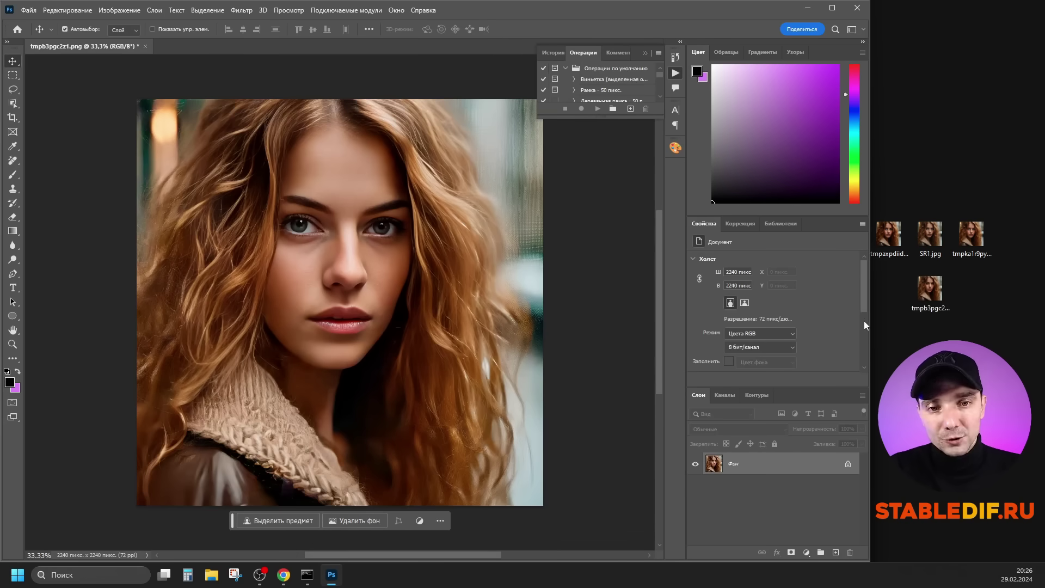
left_click(930, 291)
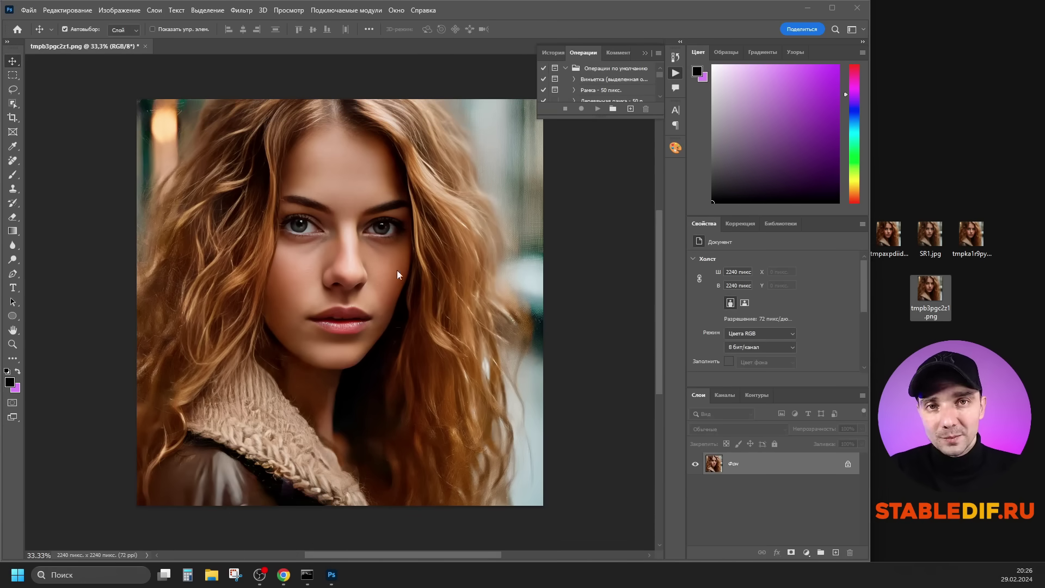
Place the desktop image tmpka1r9py9.png as a layer over the portrait, scaled to 200%
left_click(976, 230)
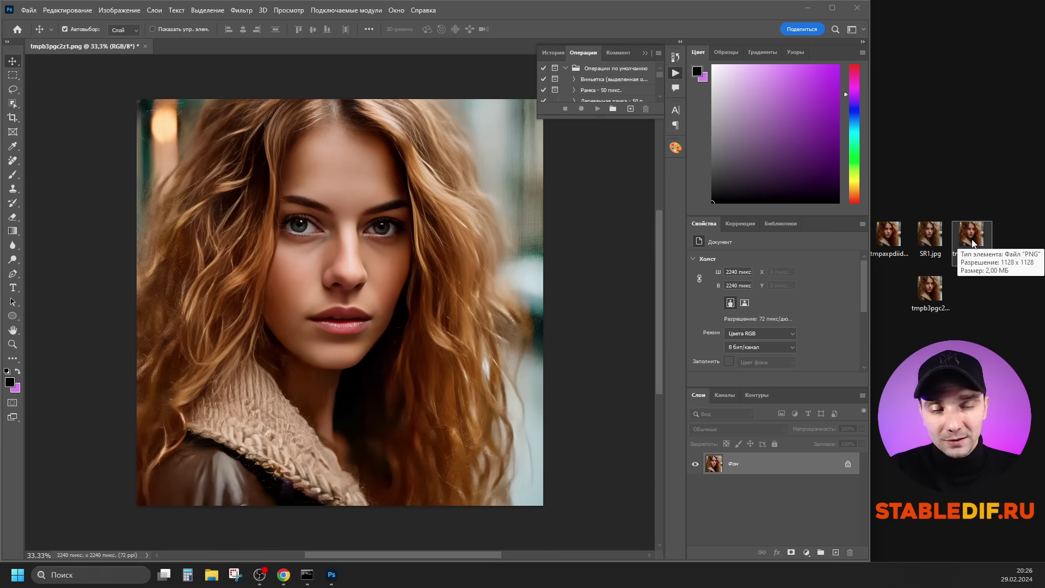
left_click_drag(973, 242, 343, 255)
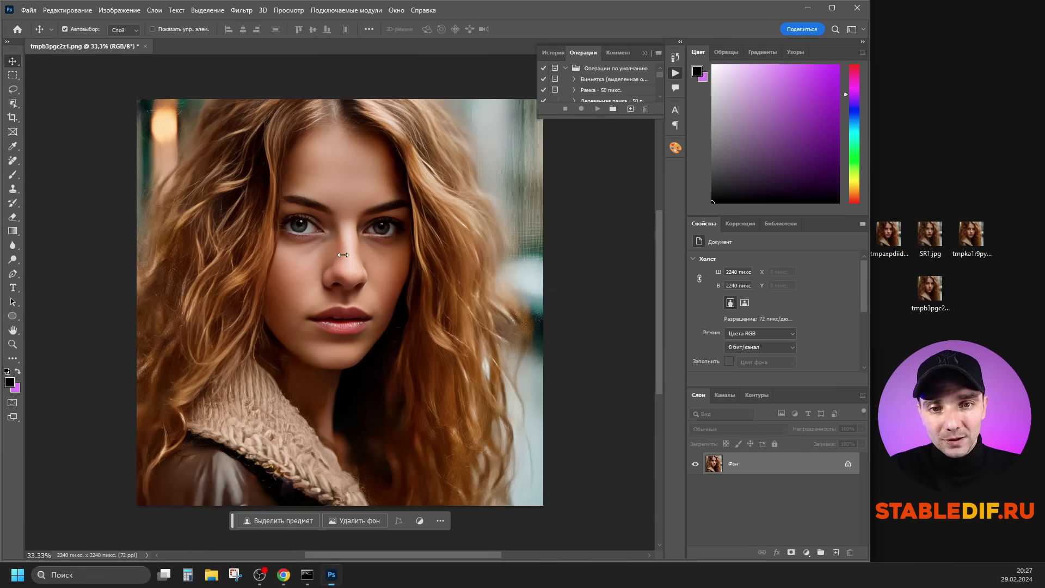
type("200")
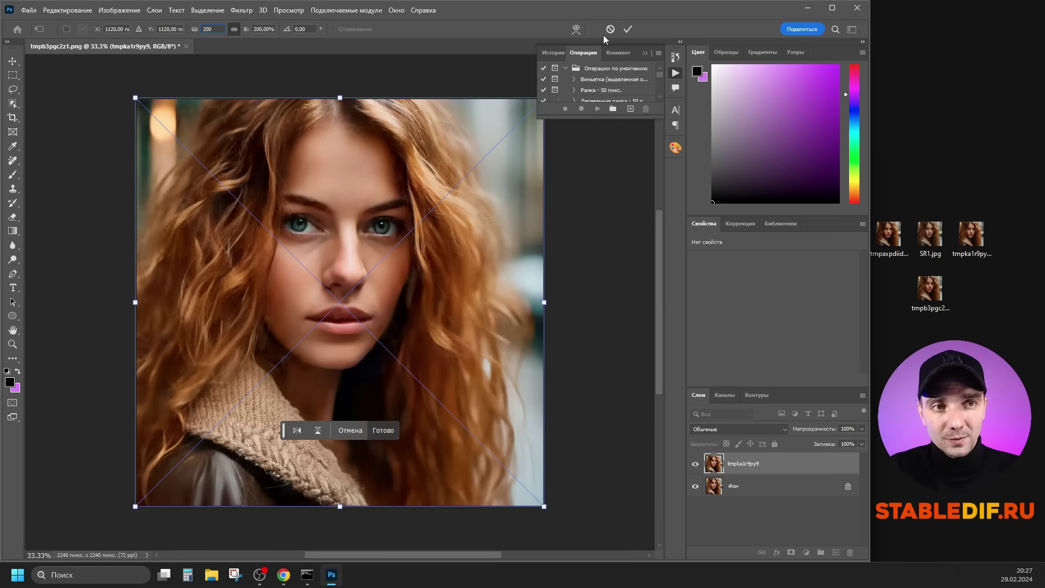
left_click(627, 29)
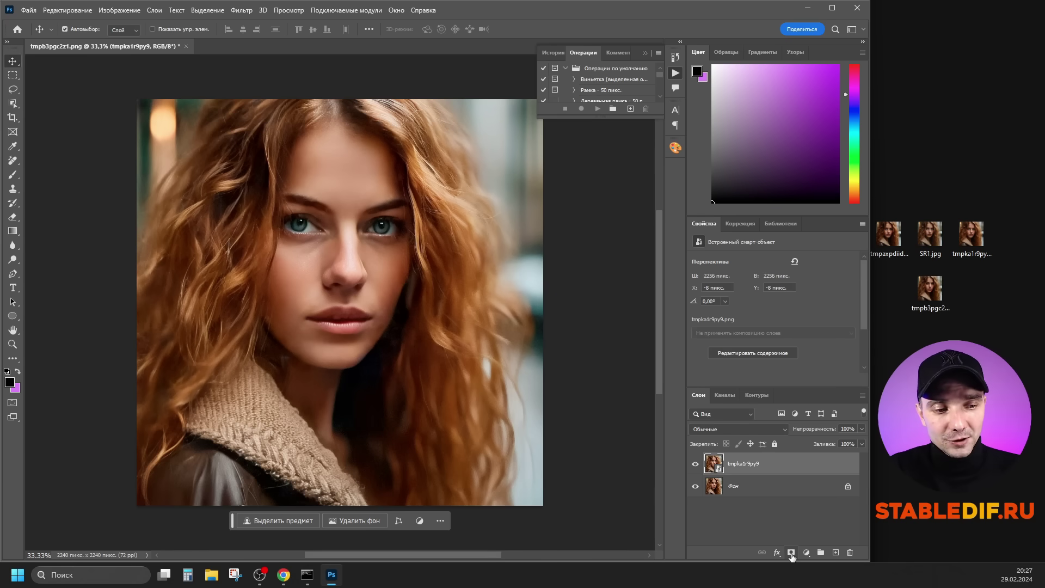
Add a layer mask to the placed layer and paint black with the Brush over the eyes and face
left_click(792, 552)
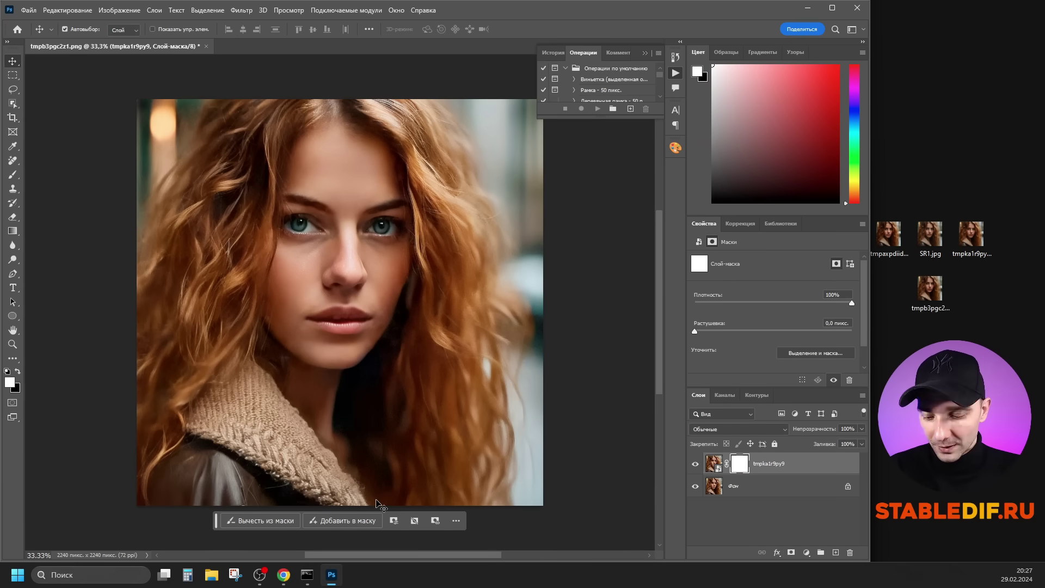
key("b")
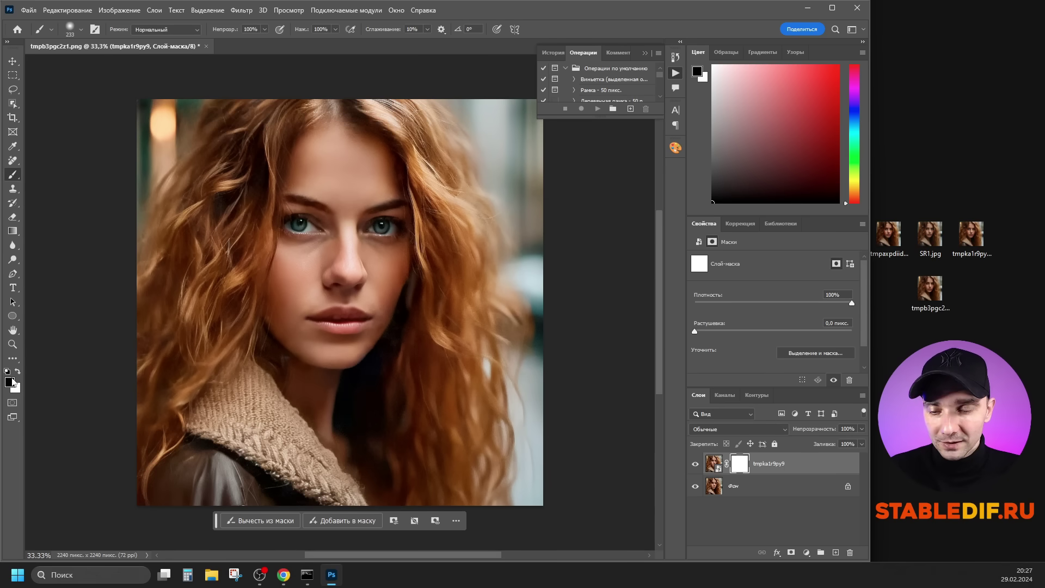
left_click_drag(334, 221, 296, 221)
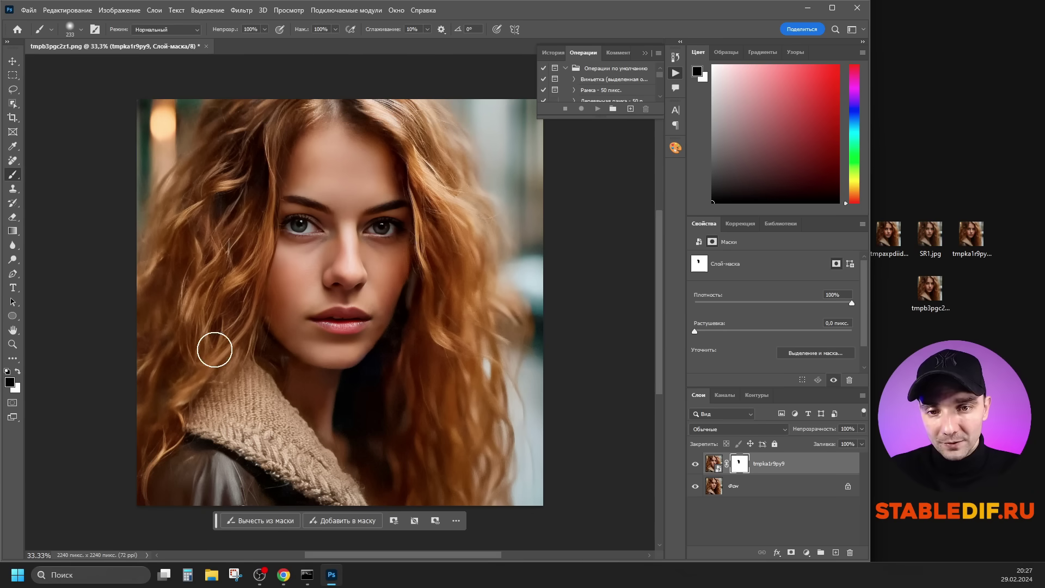
Paint black on the layer mask over the hair on both sides of the face, undoing the strokes across the knitted collar
mouse_move(206, 365)
left_mouse_down()
mouse_move(326, 329)
mouse_move(302, 405)
mouse_move(259, 389)
mouse_move(313, 457)
mouse_move(208, 409)
mouse_move(311, 472)
mouse_move(282, 430)
mouse_move(350, 498)
left_mouse_up()
key("ctrl+z")
key("ctrl+z")
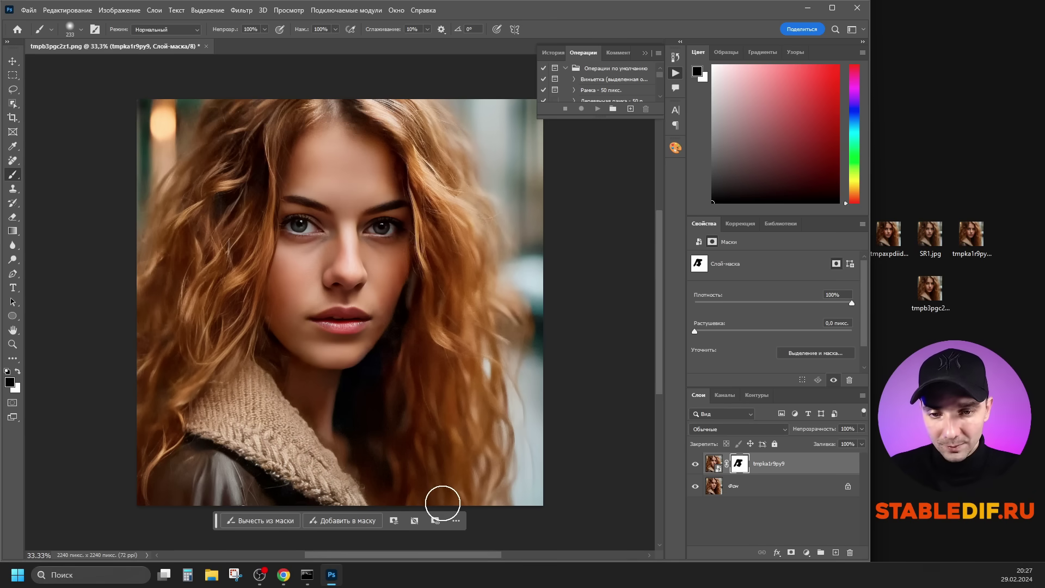
mouse_move(428, 224)
left_mouse_down()
mouse_move(430, 308)
mouse_move(443, 245)
mouse_move(401, 158)
mouse_move(350, 113)
mouse_move(296, 126)
mouse_move(283, 157)
mouse_move(483, 180)
mouse_move(458, 240)
mouse_move(462, 355)
mouse_move(442, 309)
mouse_move(443, 373)
mouse_move(425, 414)
mouse_move(420, 371)
mouse_move(413, 404)
mouse_move(423, 444)
mouse_move(433, 420)
mouse_move(434, 210)
mouse_move(453, 357)
mouse_move(490, 218)
mouse_move(497, 424)
left_mouse_up()
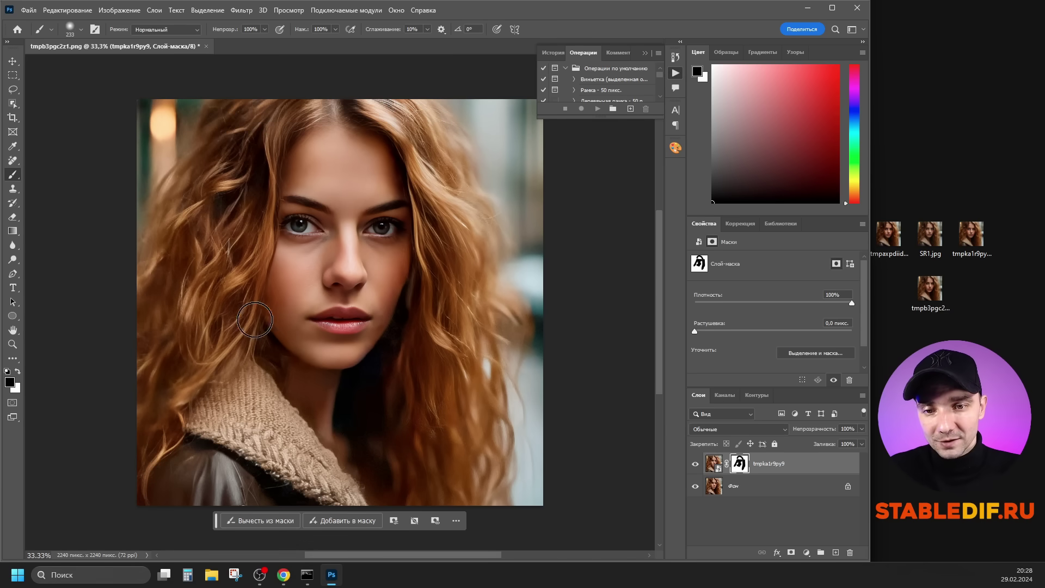
mouse_move(195, 379)
left_mouse_down()
mouse_move(220, 366)
mouse_move(177, 416)
mouse_move(196, 356)
mouse_move(185, 411)
left_mouse_up()
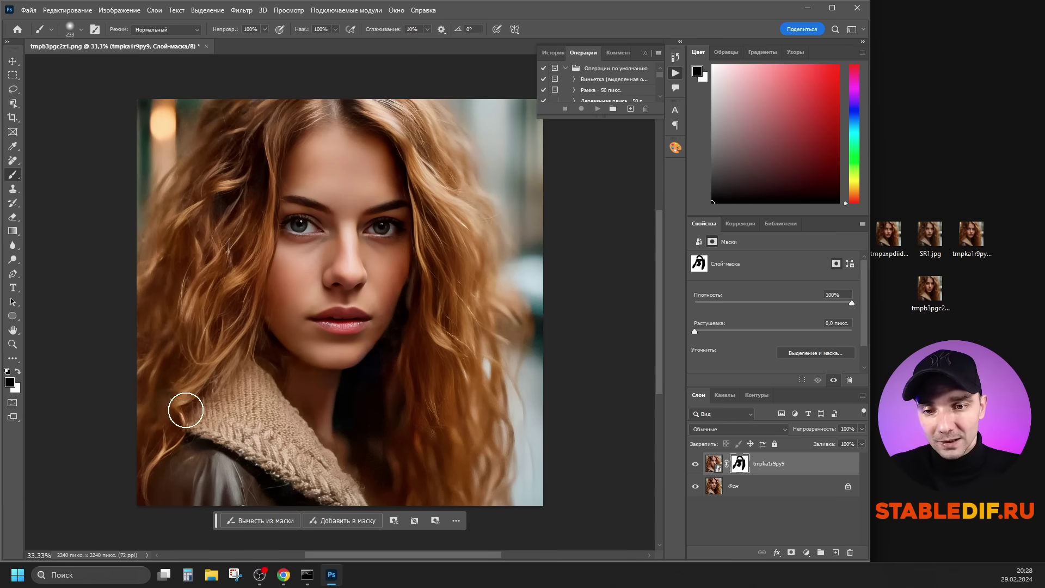
mouse_move(222, 116)
left_mouse_down()
mouse_move(455, 173)
mouse_move(518, 227)
mouse_move(522, 450)
mouse_move(519, 353)
left_mouse_up()
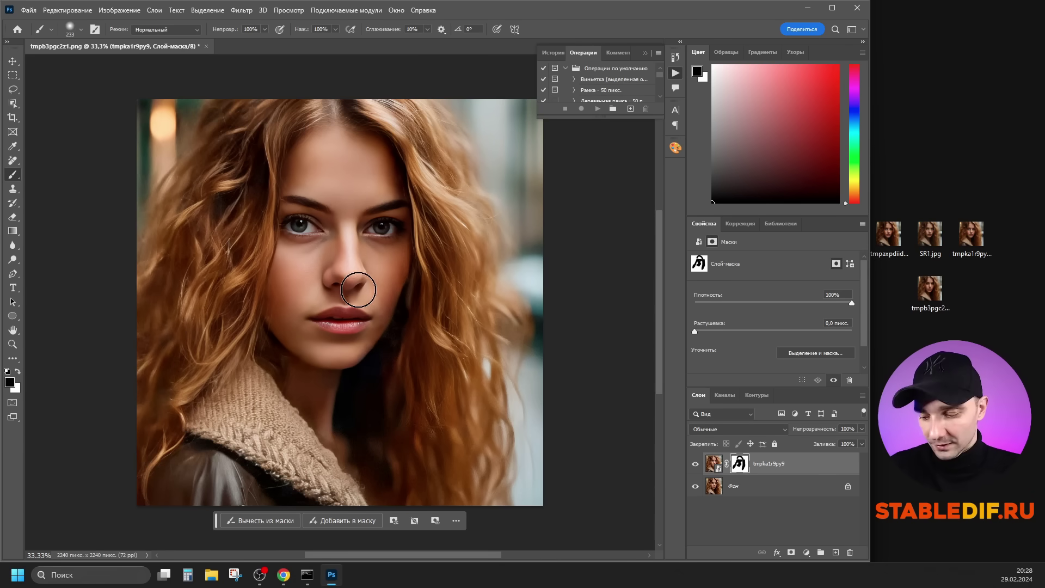
Examine the blended face up close and compare it with the original SR1.jpg in the image viewer
scroll(326, 229, "up", 4)
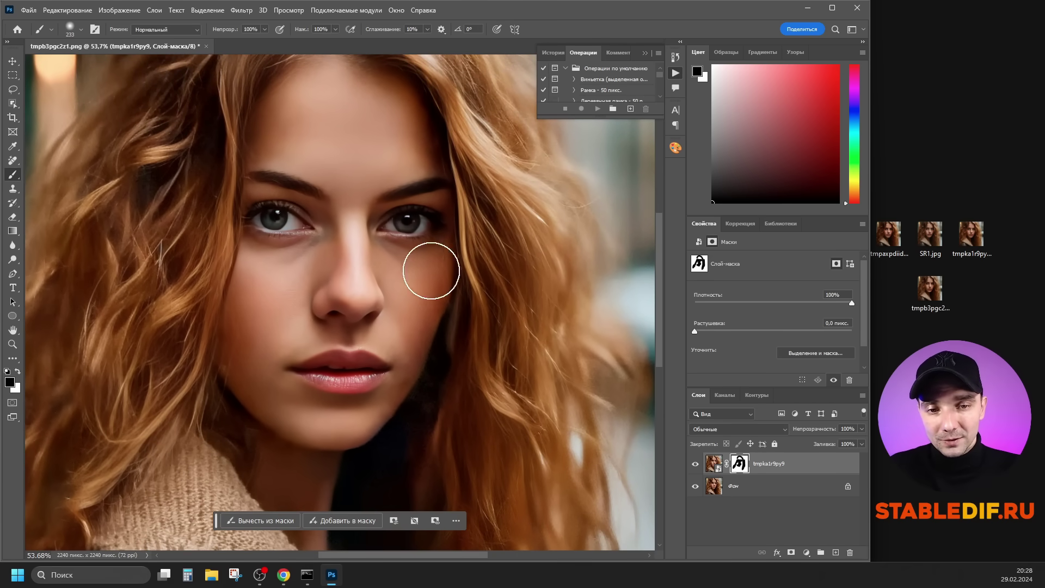
scroll(415, 266, "down", 3)
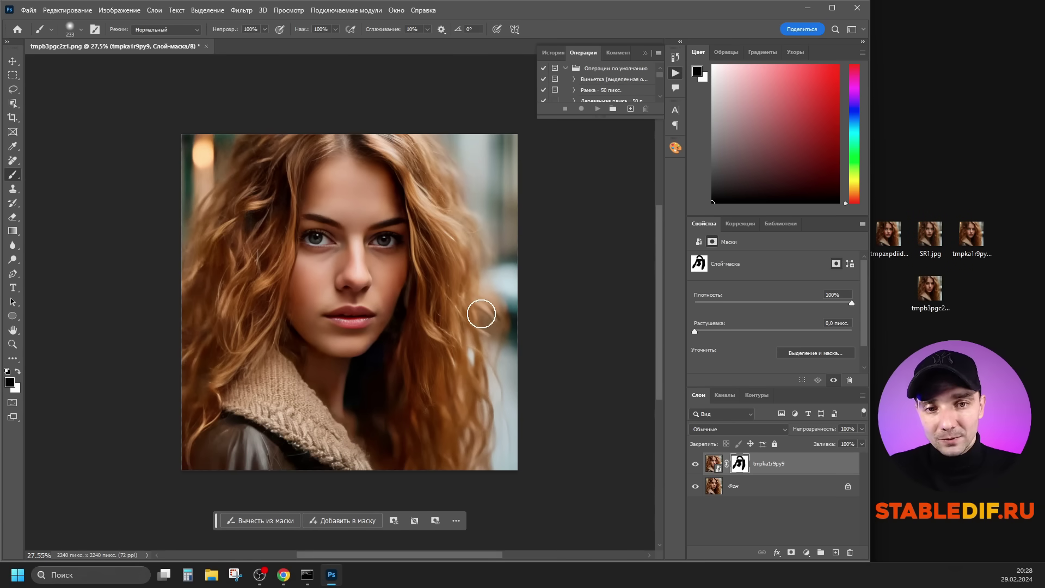
scroll(330, 282, "up", 2)
scroll(330, 282, "up", 3)
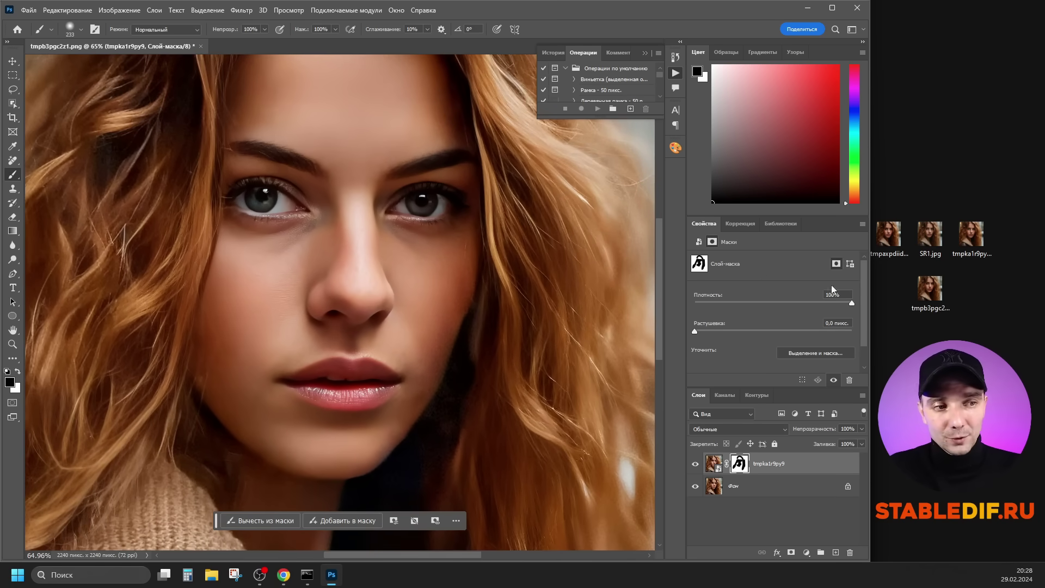
double_click(930, 235)
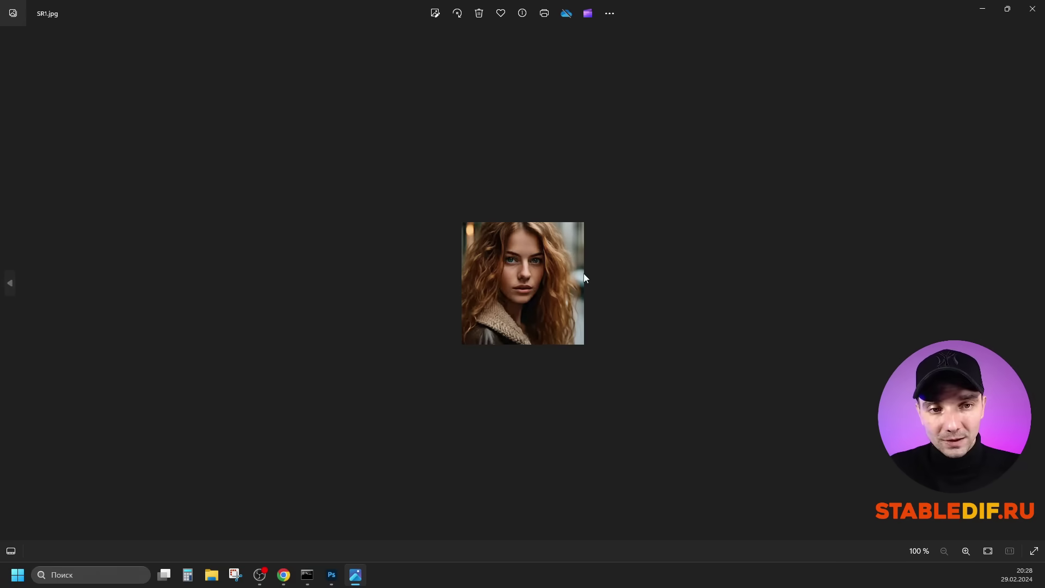
double_click(694, 19)
scroll(707, 275, "up", 5)
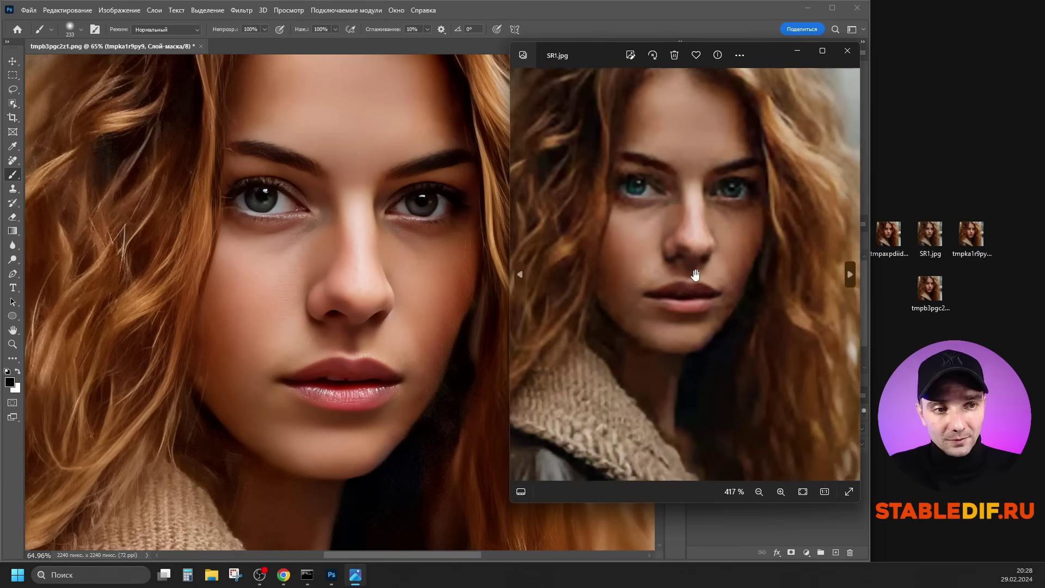
left_click_drag(723, 57, 738, 92)
scroll(735, 272, "down", 1)
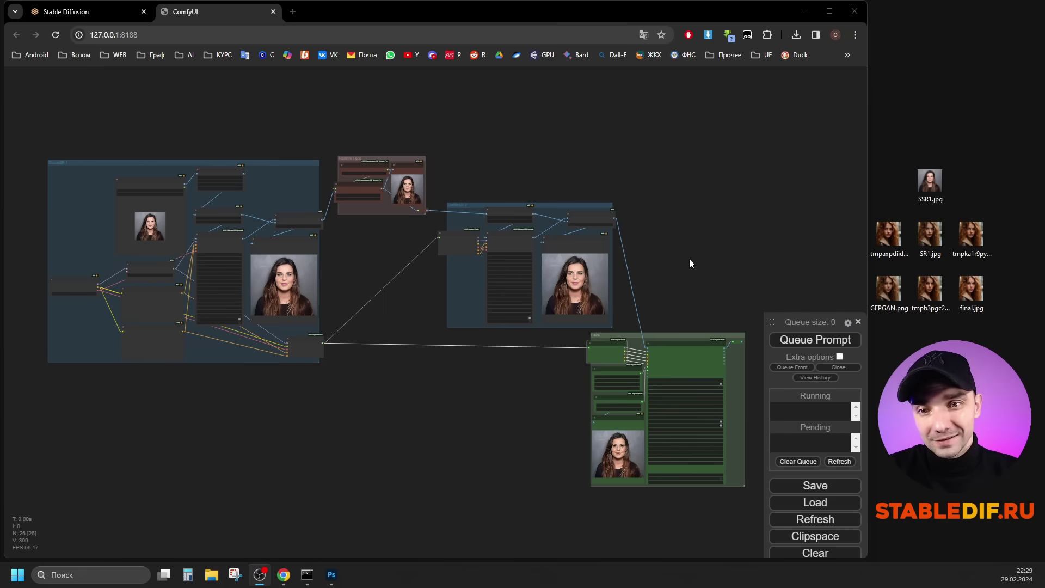
Load SSR1.jpg into the source image node in ComfyUI and run the upscaling workflow
left_click_drag(932, 185, 150, 223)
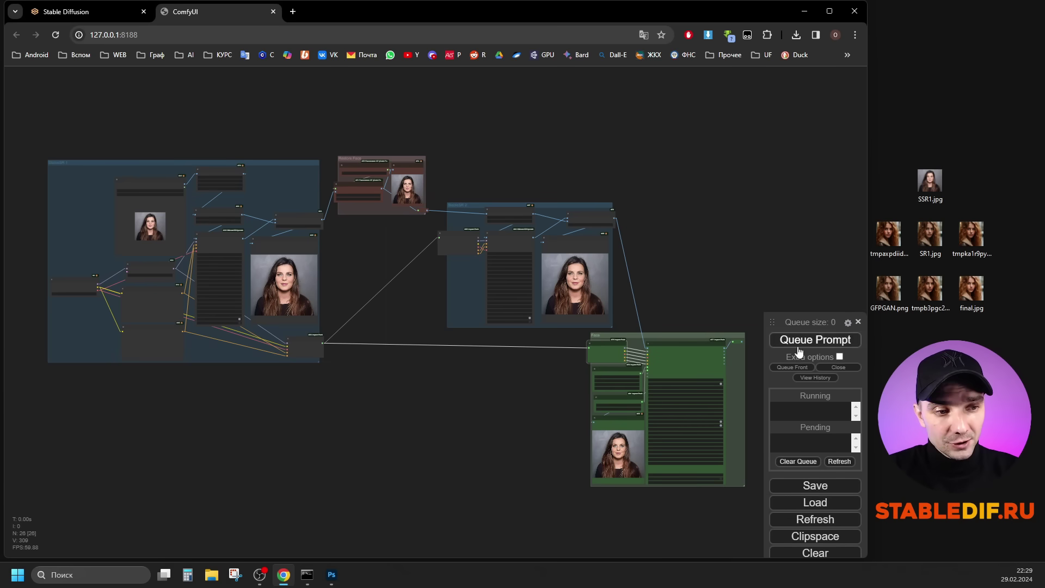
left_click(826, 341)
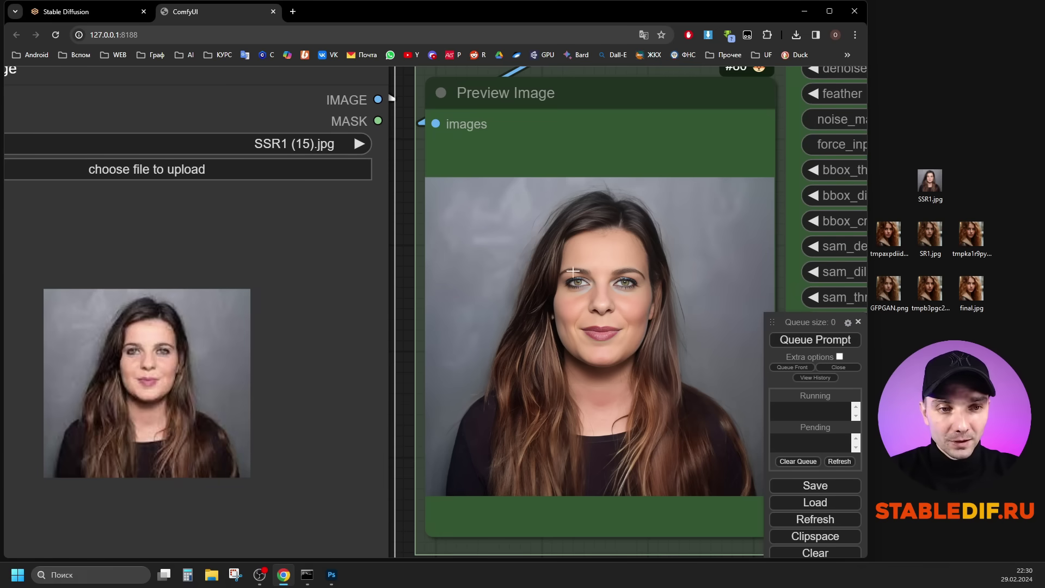
scroll(572, 271, "up", 8)
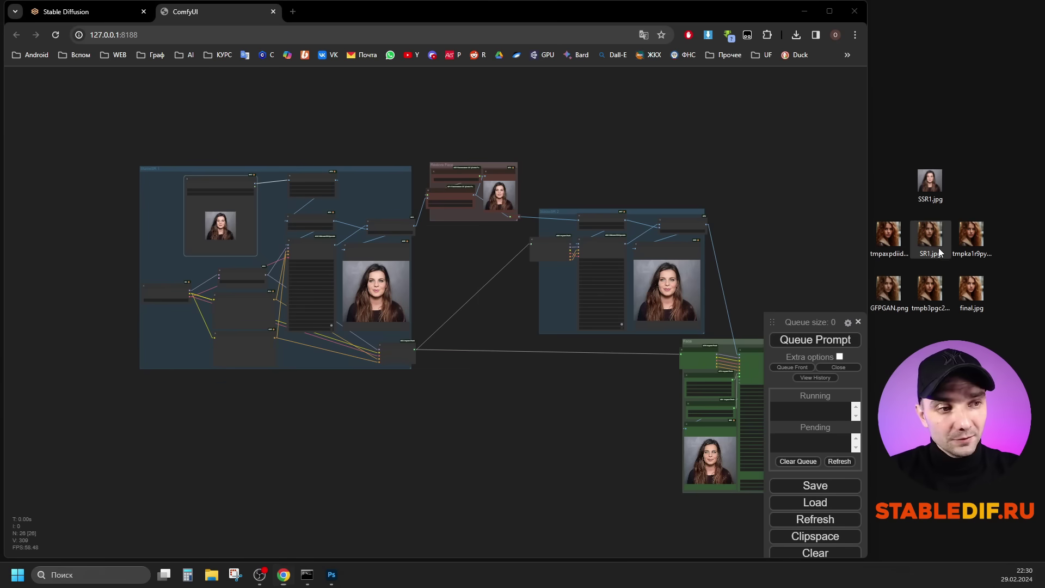
Replace the workflow's source image with SR1.jpg, run it, and examine the upscaled portrait beside the original
left_click_drag(929, 234, 225, 230)
left_click(796, 340)
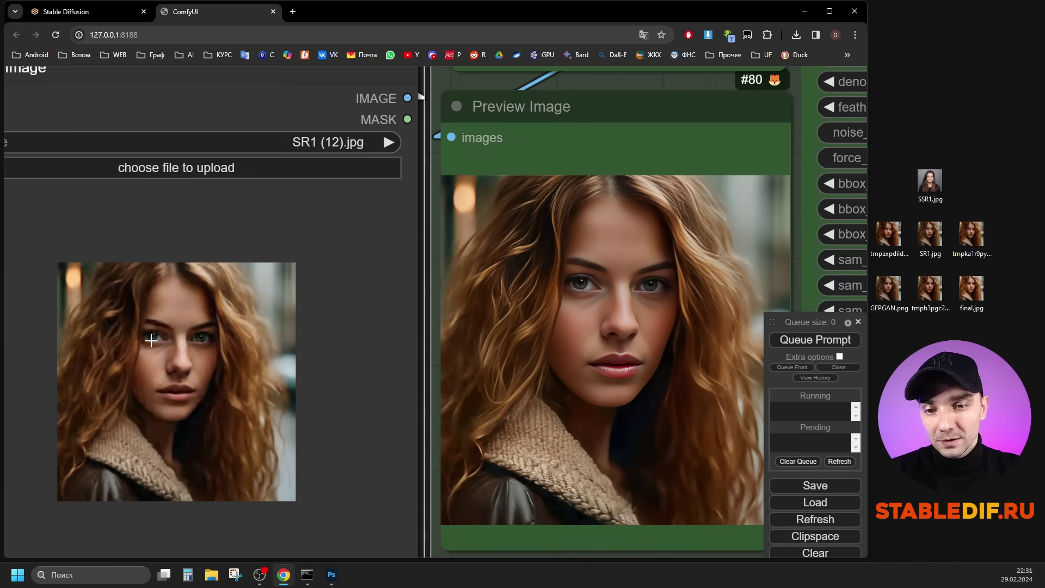
scroll(695, 331, "up", 1)
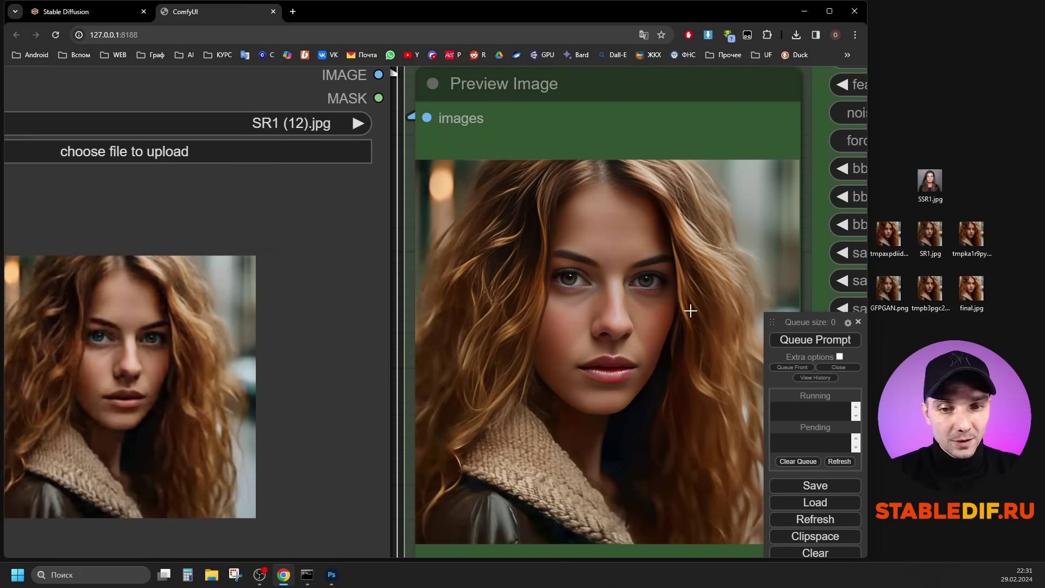
scroll(628, 335, "up", 2)
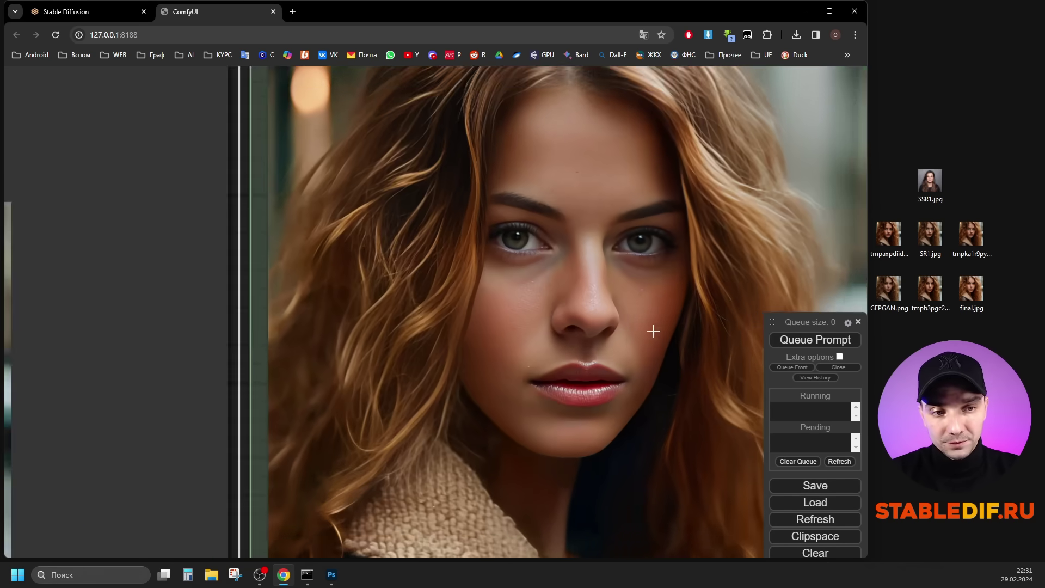